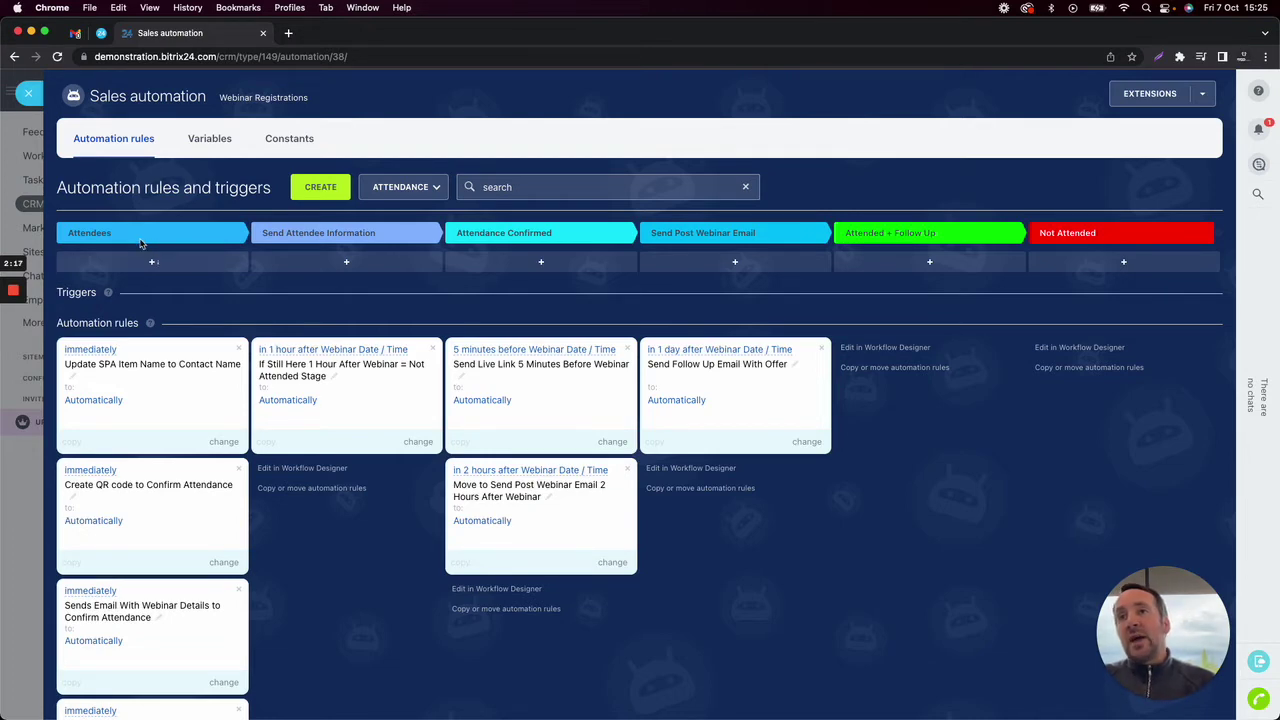
- Scroll the Sales automation board and open the Create QR code to Confirm Attendance rule's settings
{"action": "scroll", "coordinate": [128, 403], "scroll_direction": "down", "scroll_amount": 1}
{"action": "scroll", "coordinate": [128, 403], "scroll_direction": "down", "scroll_amount": 3}
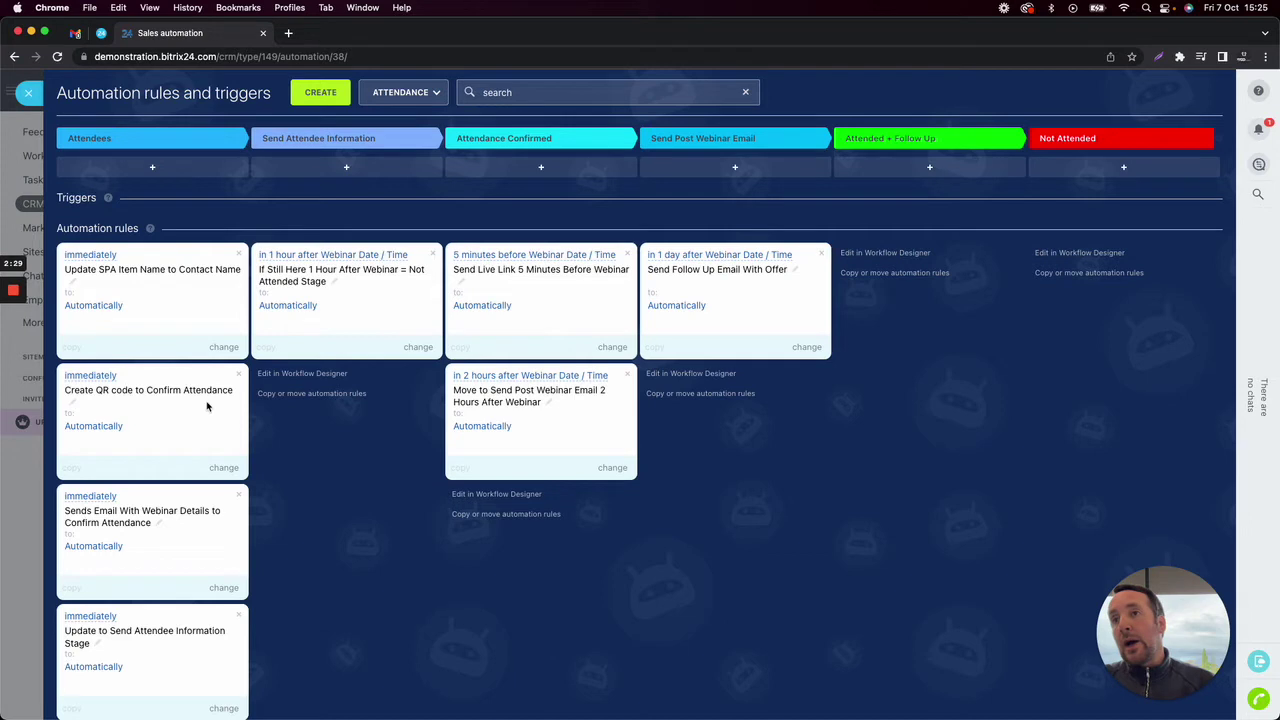
{"action": "left_click", "coordinate": [224, 468]}
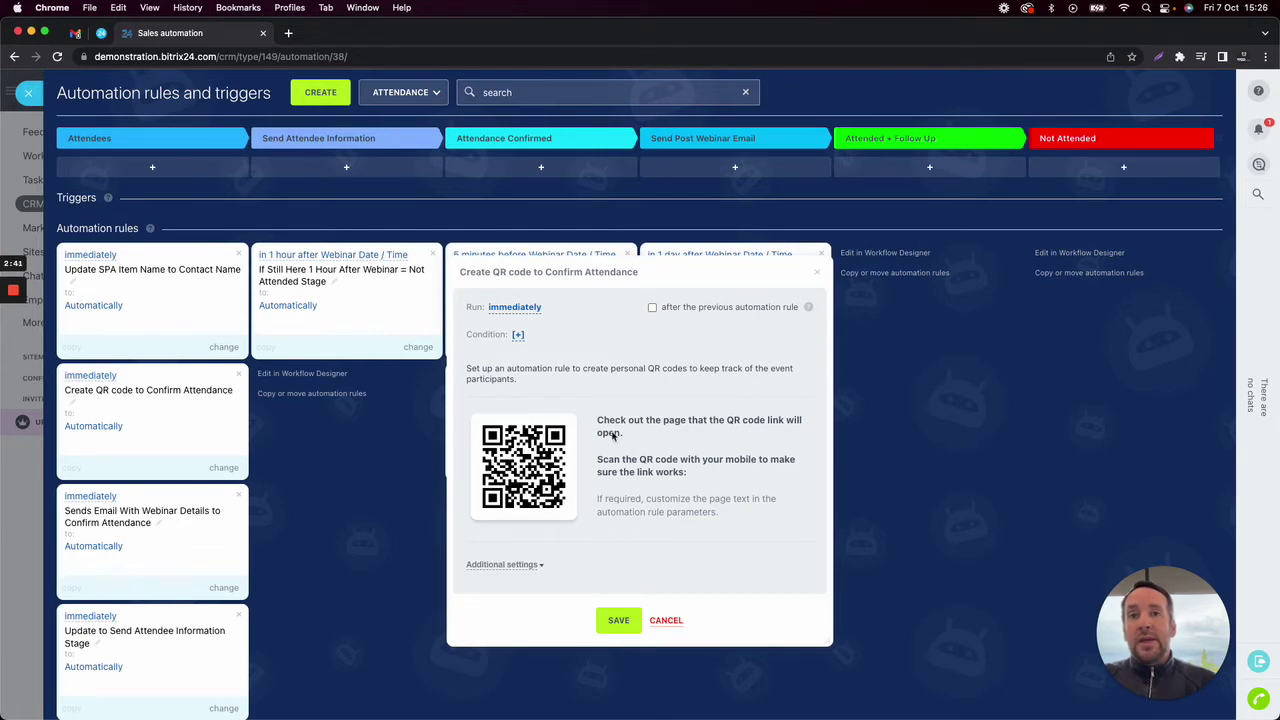
- Review trigger name 'Webinar Confirmation', page text and button 'Confirm Attendance', then save the QR rule
{"action": "right_click", "coordinate": [519, 451]}
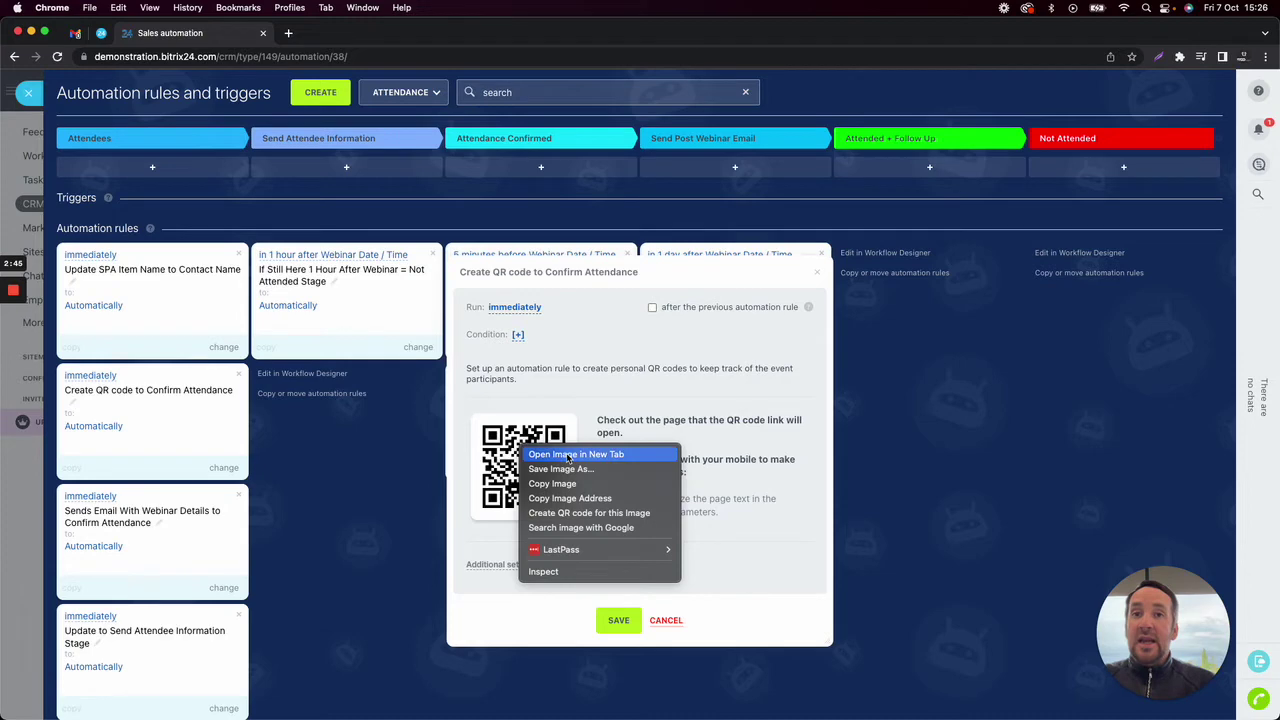
{"action": "left_click", "coordinate": [625, 410]}
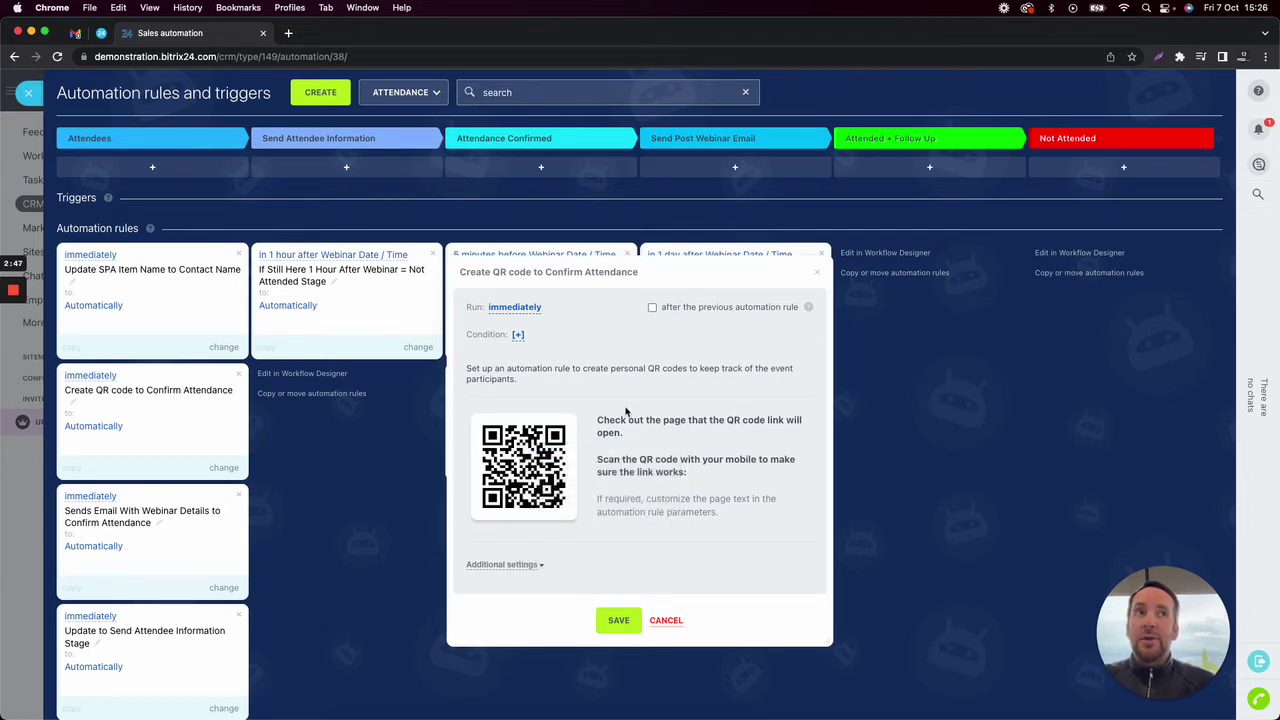
{"action": "left_click", "coordinate": [508, 564]}
{"action": "scroll", "coordinate": [655, 534], "scroll_direction": "down", "scroll_amount": 2}
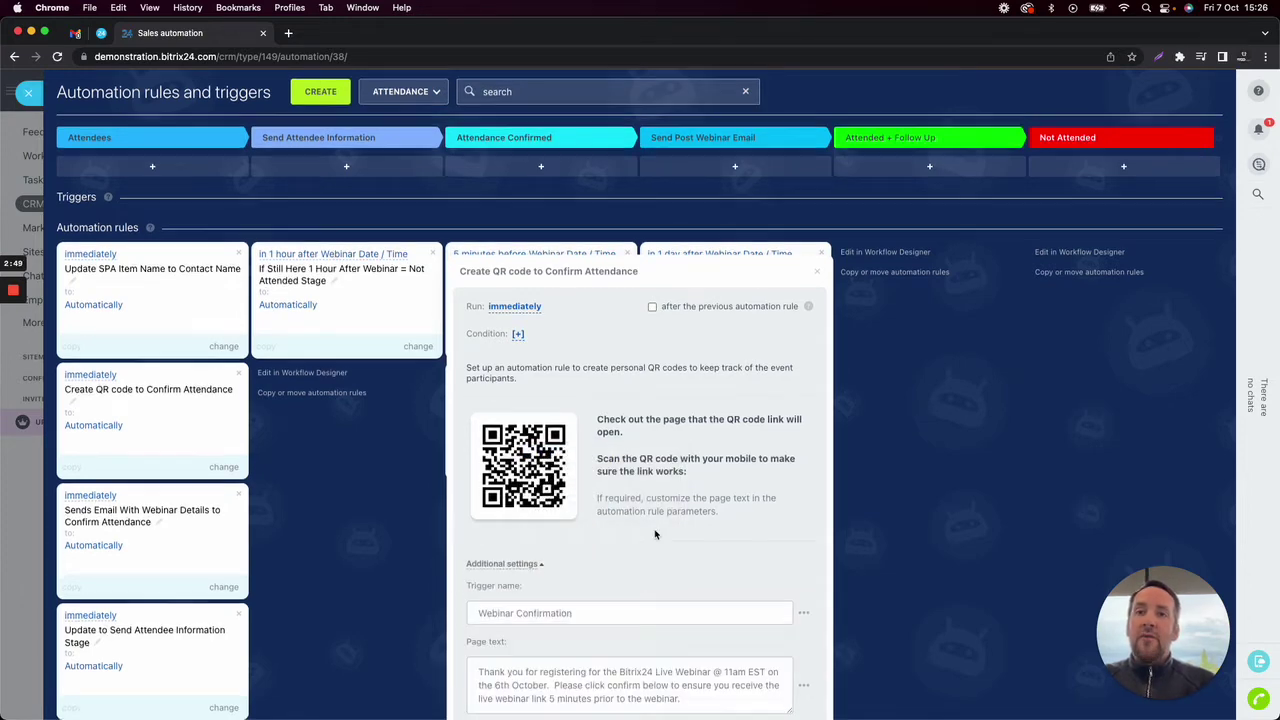
{"action": "scroll", "coordinate": [655, 534], "scroll_direction": "down", "scroll_amount": 1}
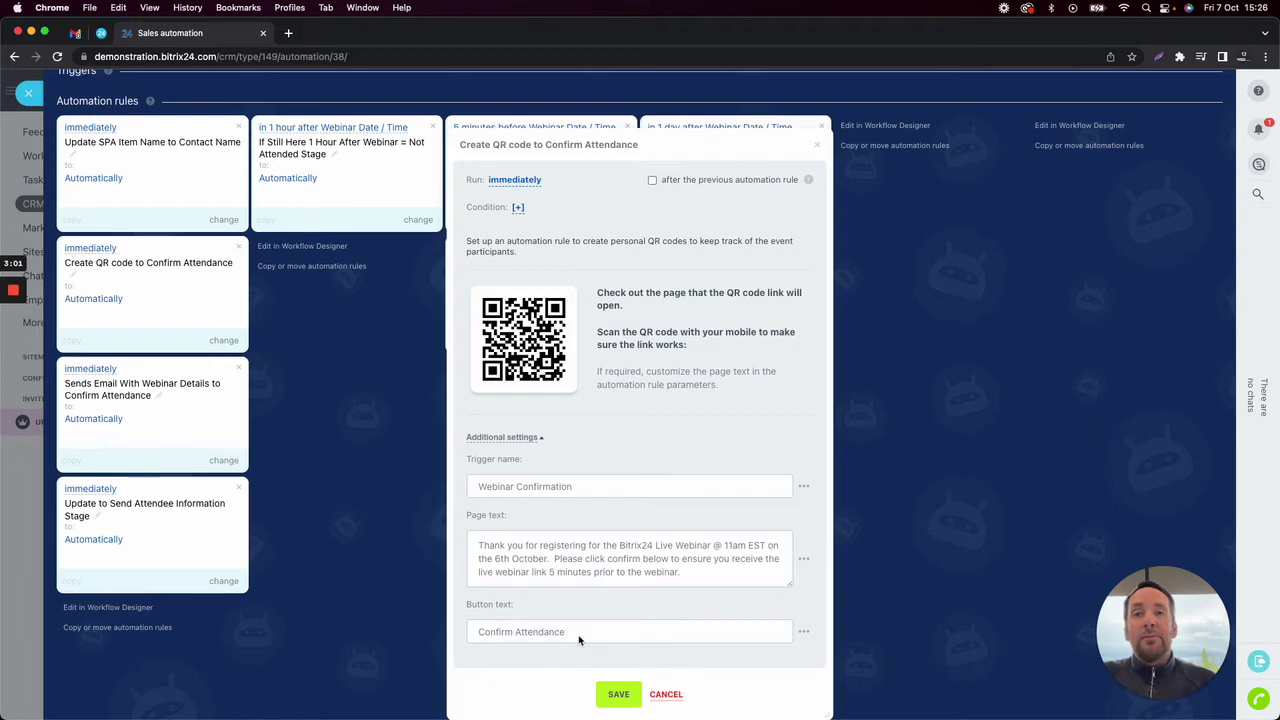
{"action": "left_click", "coordinate": [620, 694]}
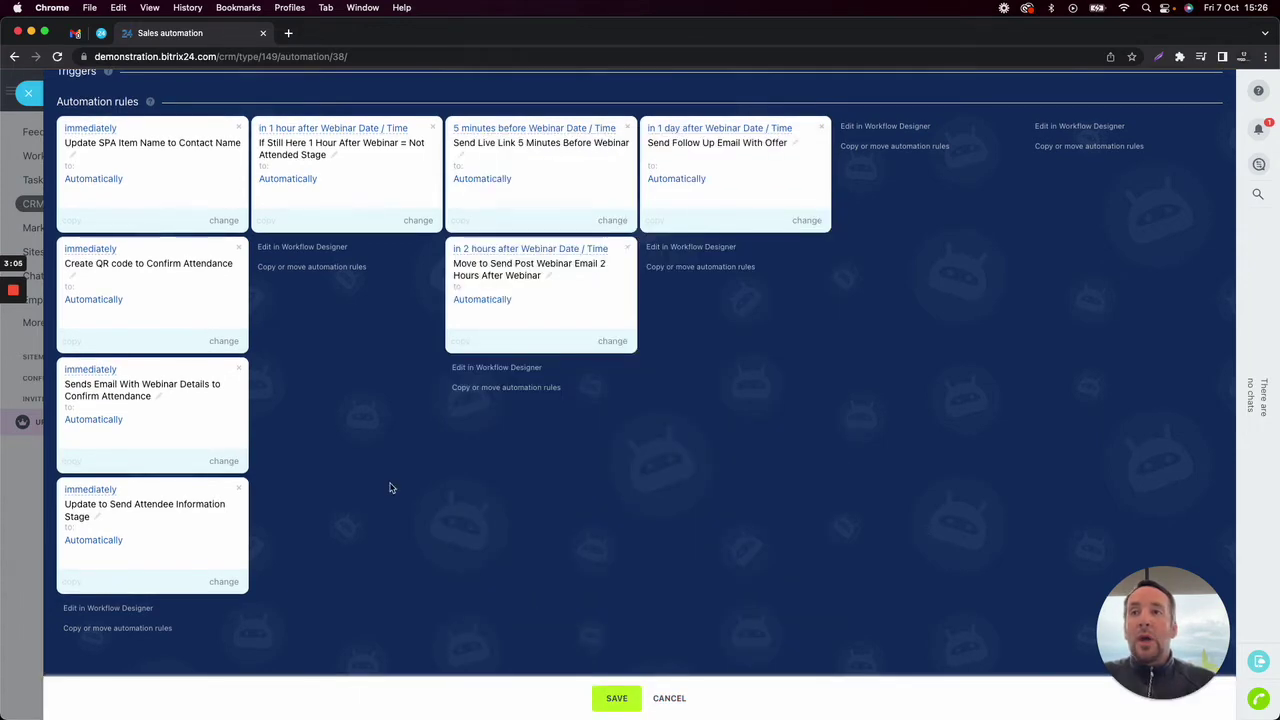
- Open the Sends Email With Webinar Details to Confirm Attendance rule, subject 'Confirm Your Bitrix24 Live Webinar Attendance'
{"action": "scroll", "coordinate": [393, 488], "scroll_direction": "up", "scroll_amount": 2}
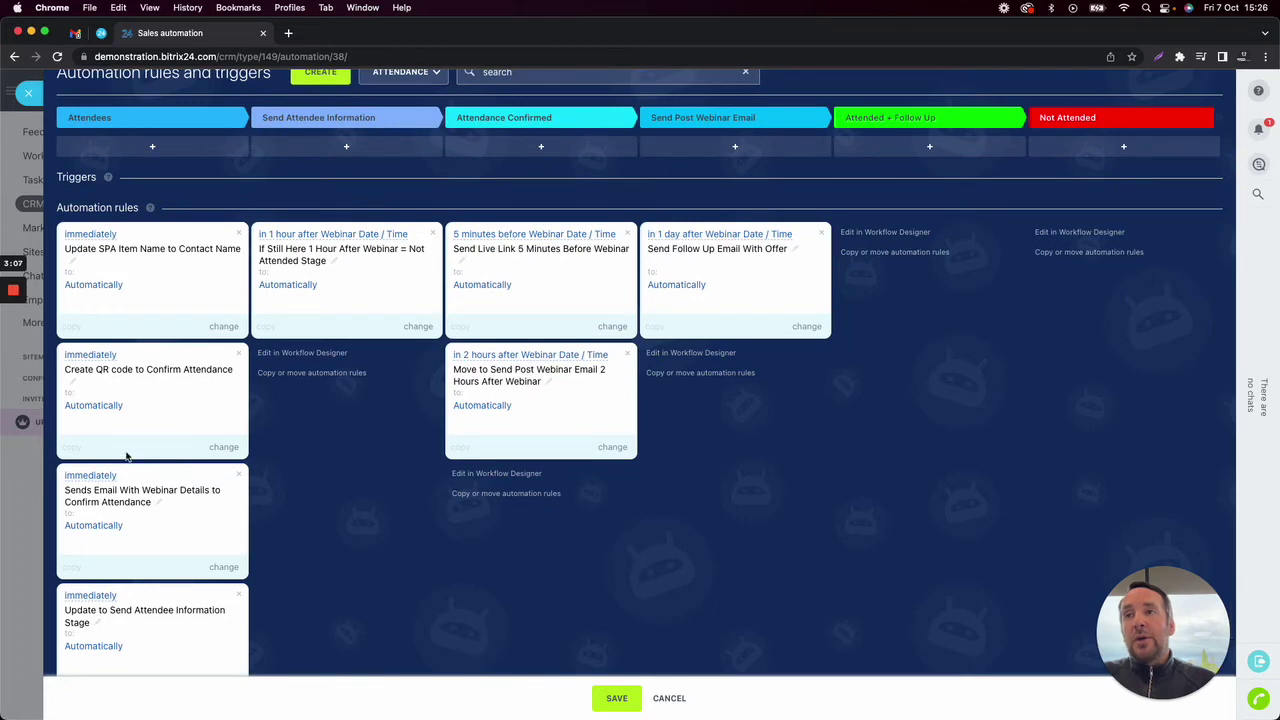
{"action": "scroll", "coordinate": [94, 394], "scroll_direction": "up", "scroll_amount": 2}
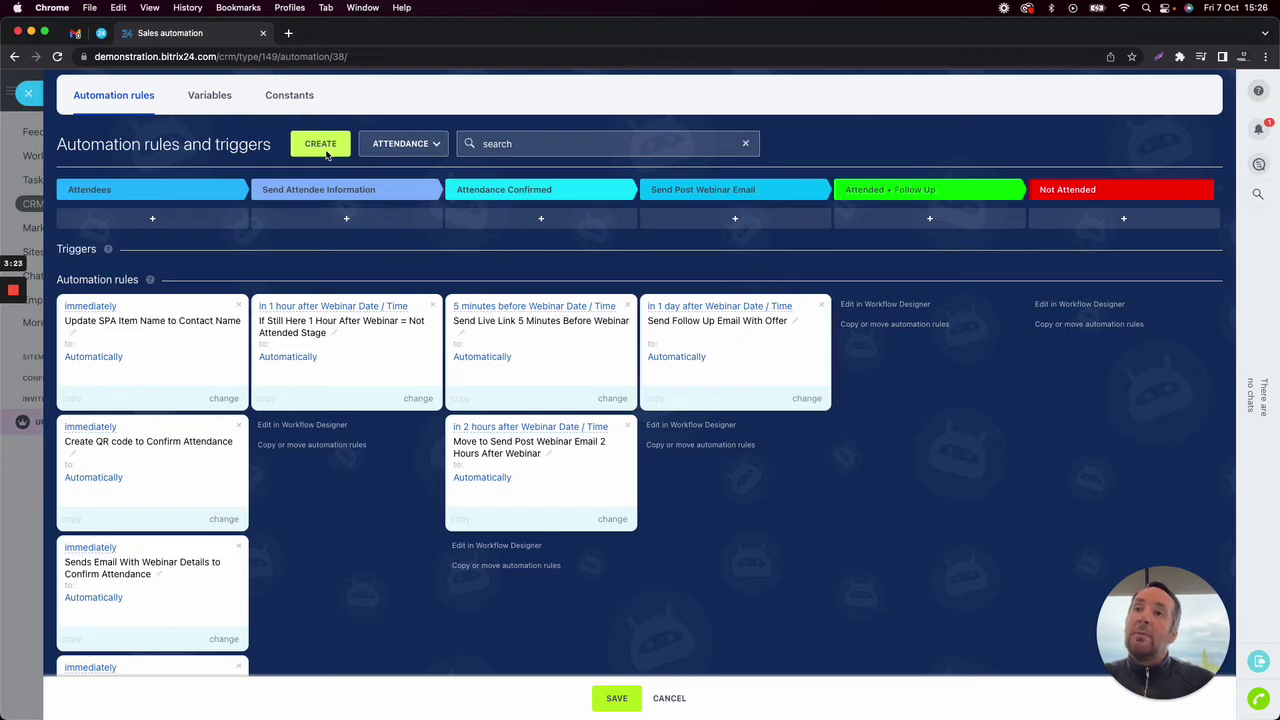
{"action": "scroll", "coordinate": [137, 560], "scroll_direction": "down", "scroll_amount": 3}
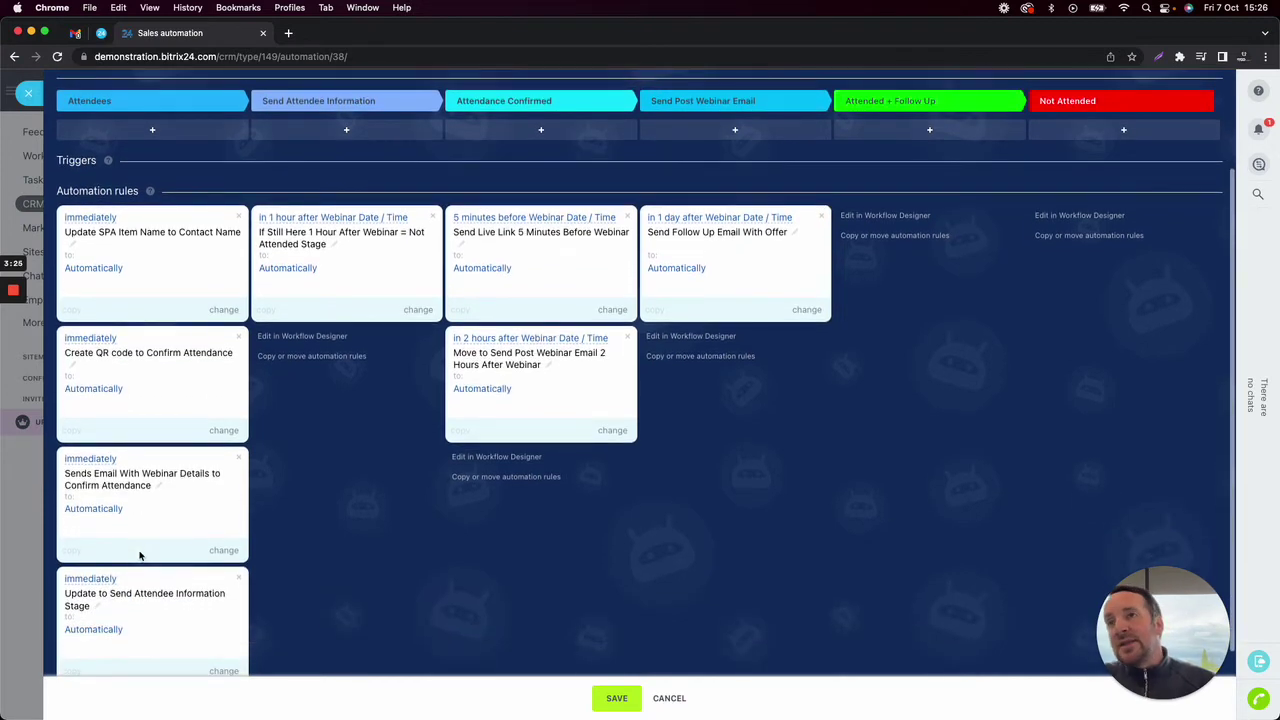
{"action": "left_click", "coordinate": [224, 551]}
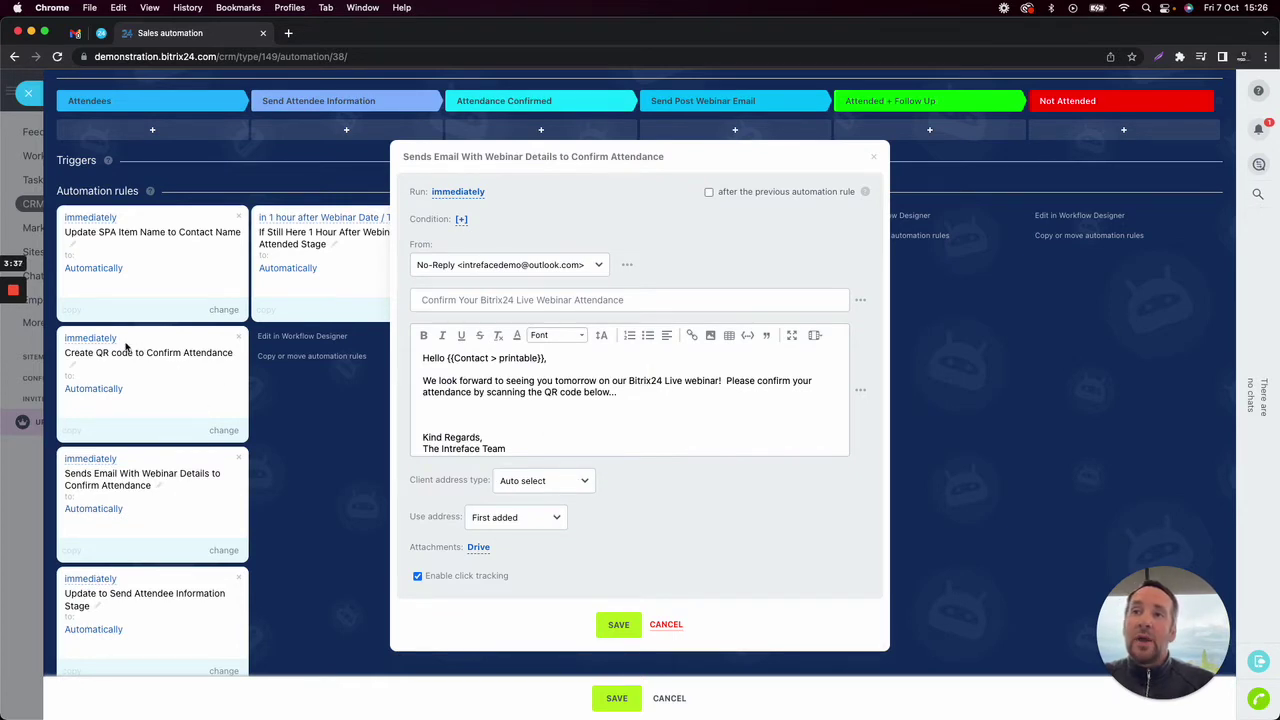
- Insert the QR rule's 'Add QR code (HTML image)' field into the email body and save
{"action": "left_click", "coordinate": [861, 391]}
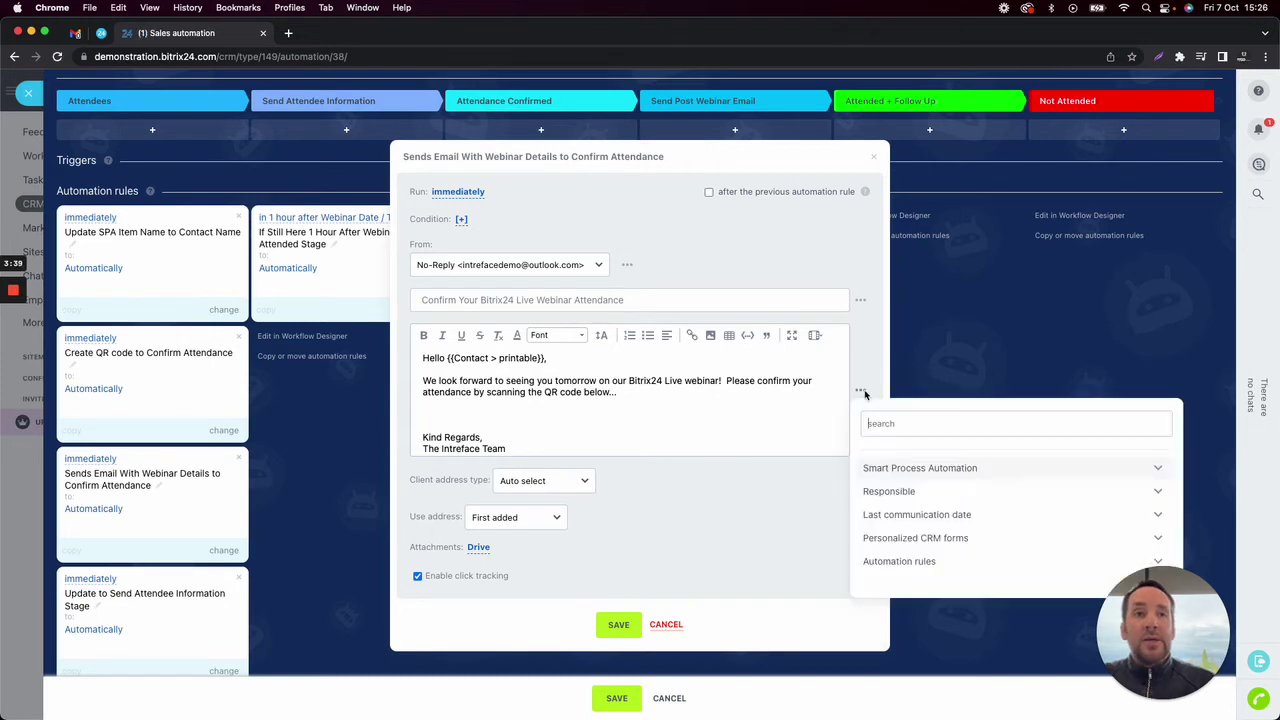
{"action": "left_click", "coordinate": [906, 562]}
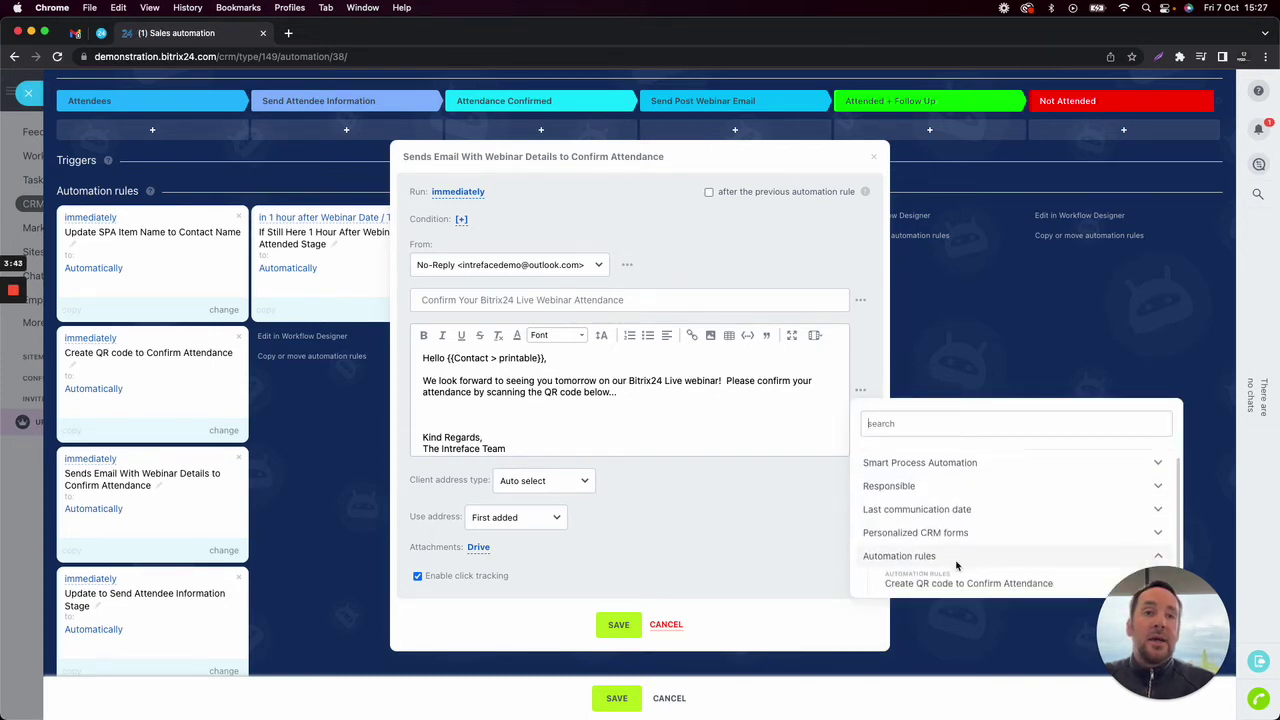
{"action": "left_click", "coordinate": [988, 586]}
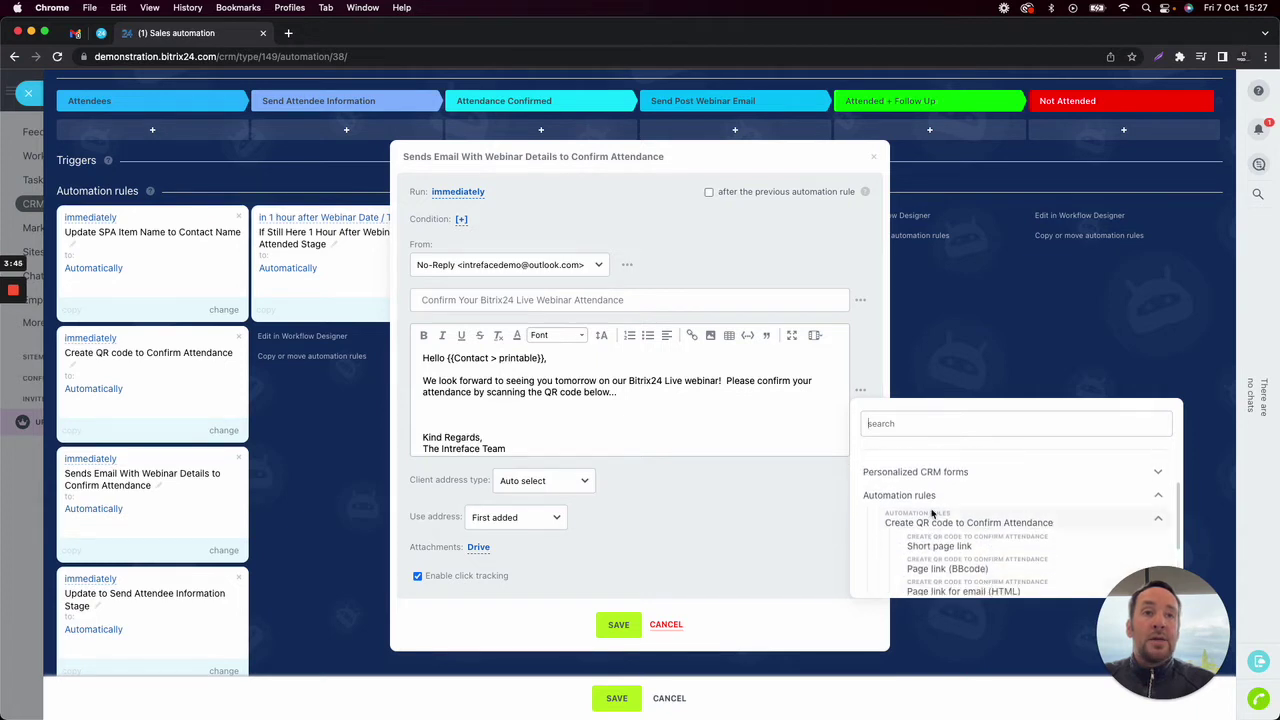
{"action": "scroll", "coordinate": [950, 530], "scroll_direction": "down", "scroll_amount": 3}
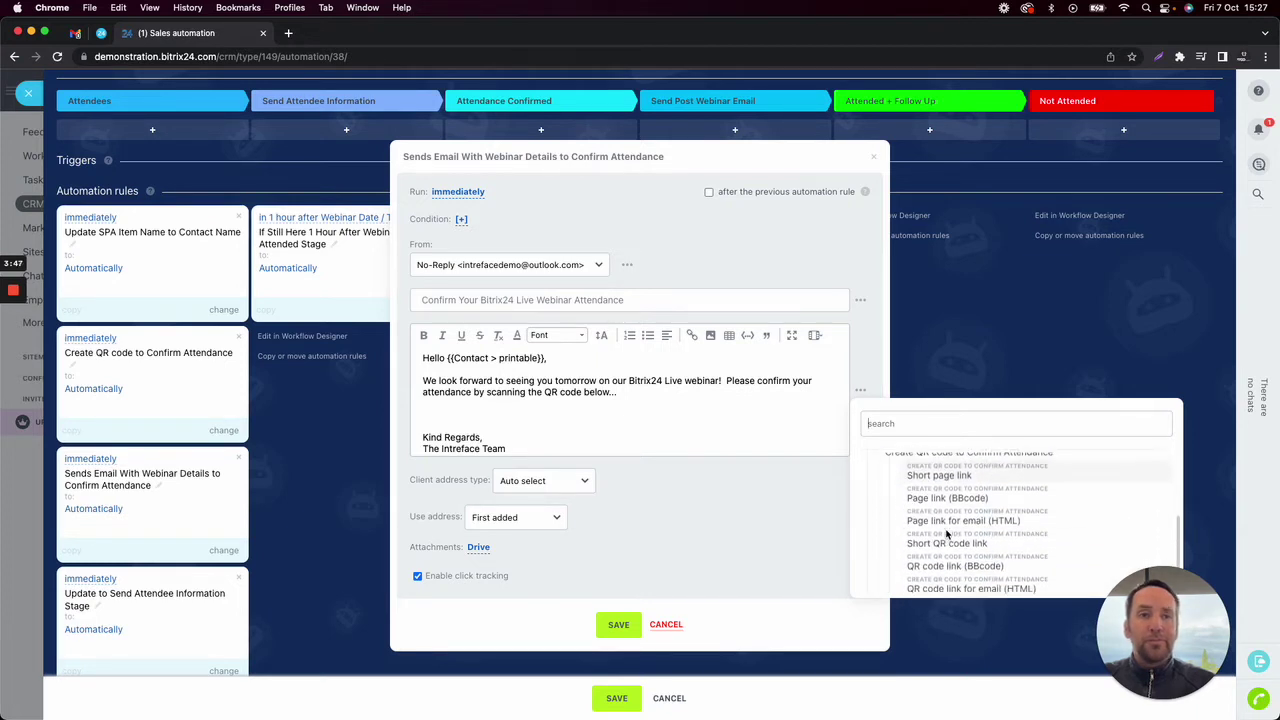
{"action": "scroll", "coordinate": [946, 535], "scroll_direction": "down", "scroll_amount": 1}
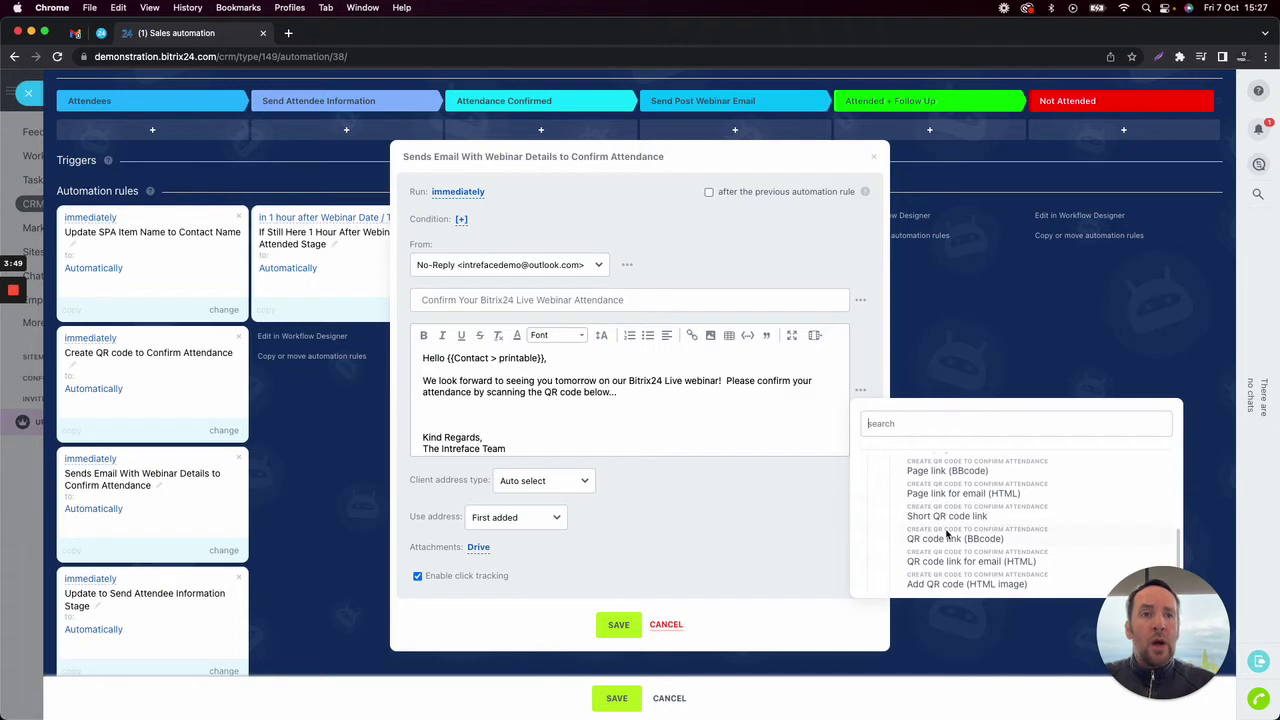
{"action": "left_click", "coordinate": [949, 584]}
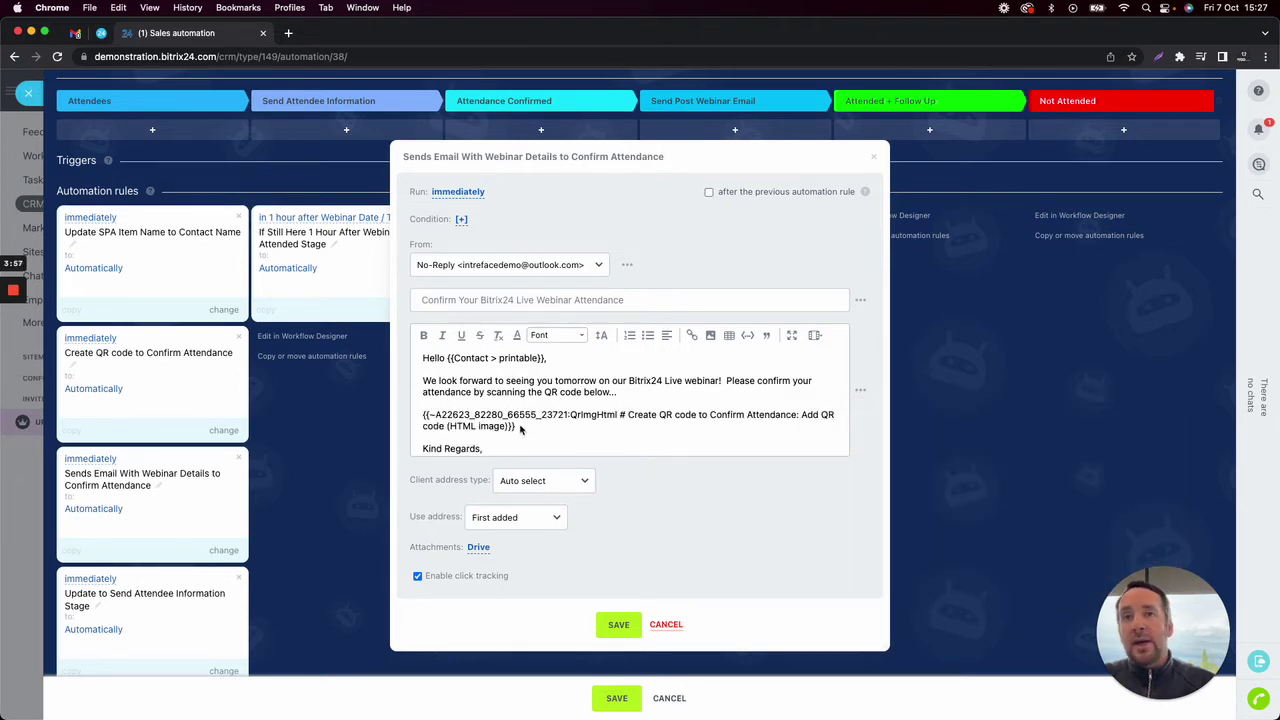
{"action": "left_click", "coordinate": [617, 624]}
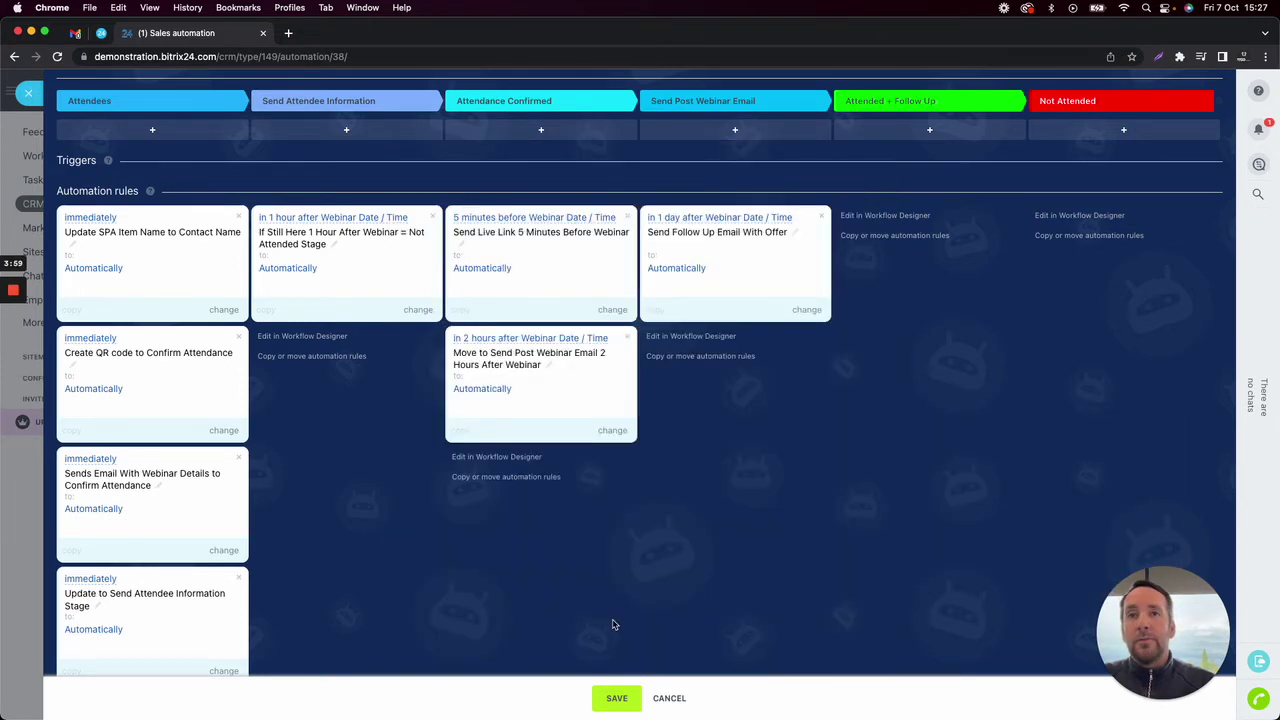
{"action": "scroll", "coordinate": [337, 423], "scroll_direction": "up", "scroll_amount": 2}
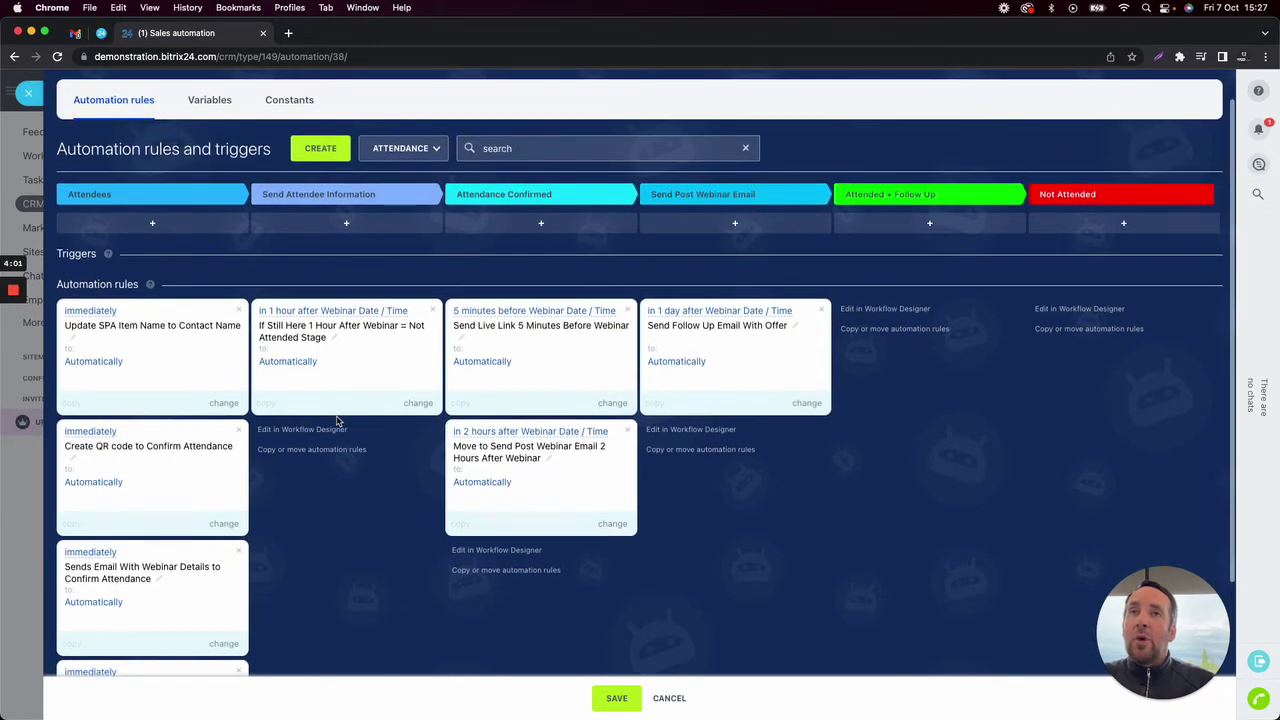
- Create a rule on the Attendance Confirmed stage using the Track QR code use by customer trigger
{"action": "scroll", "coordinate": [480, 335], "scroll_direction": "up", "scroll_amount": 1}
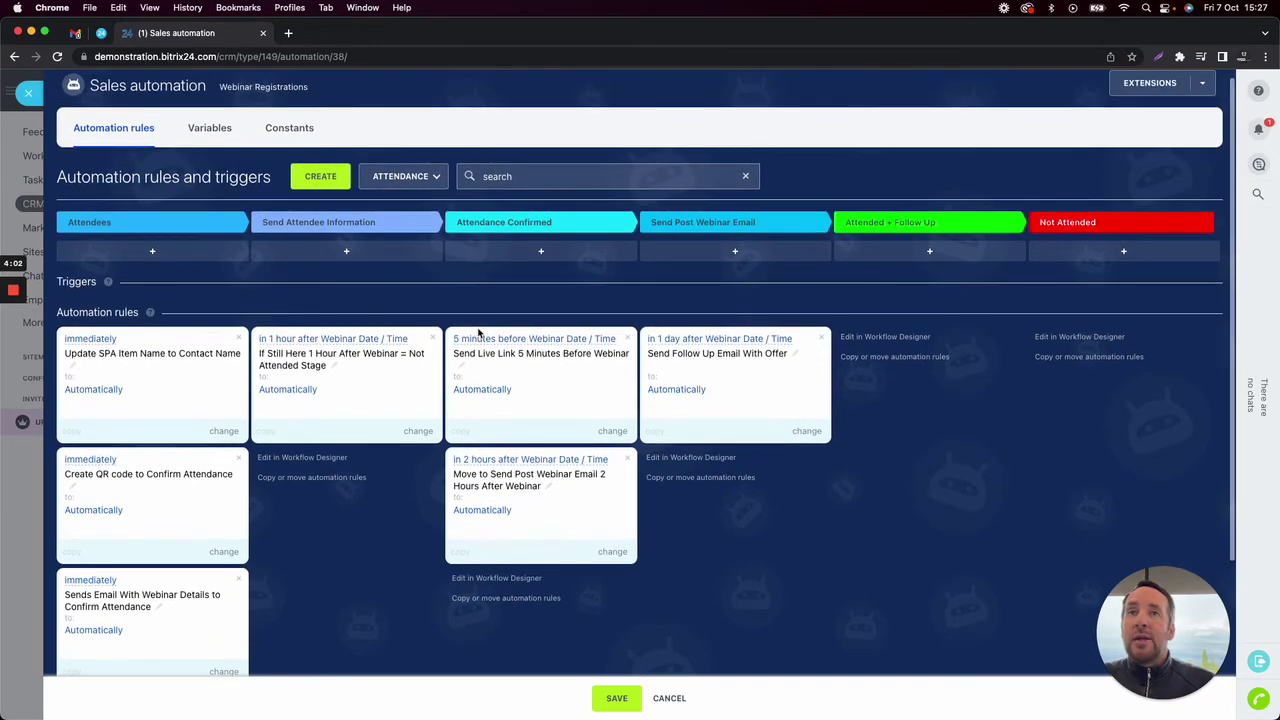
{"action": "left_click", "coordinate": [318, 182]}
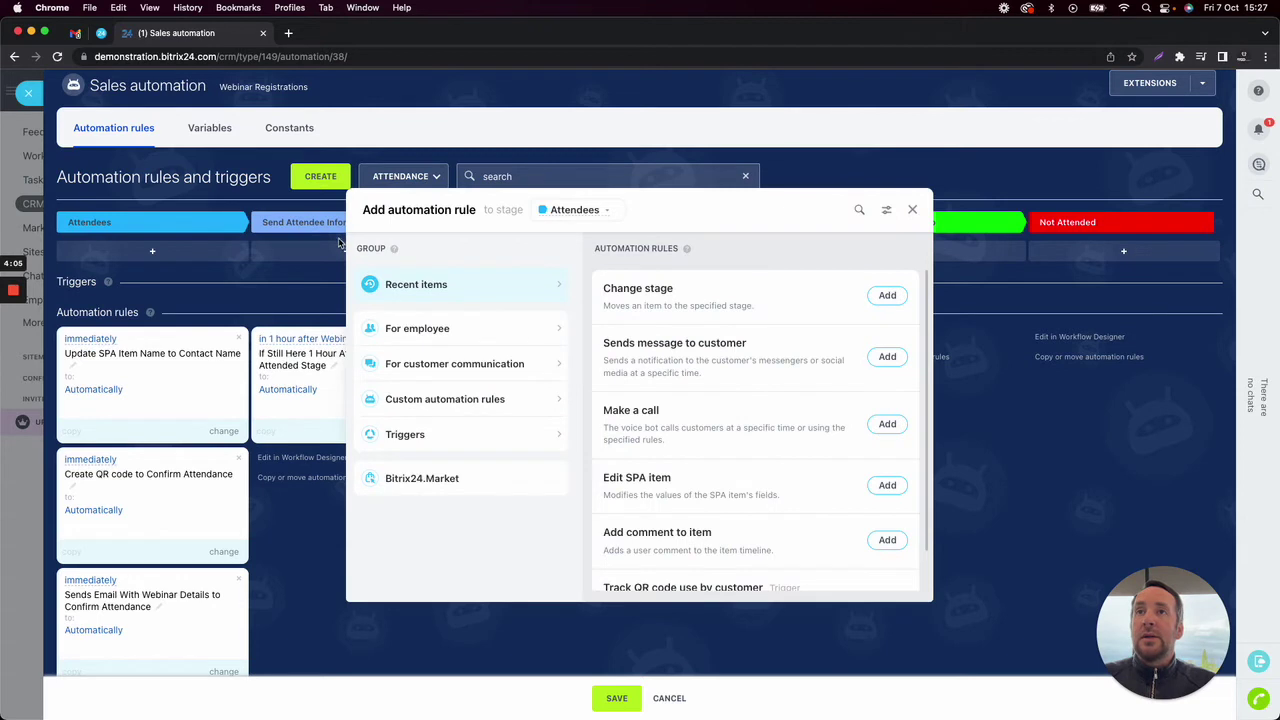
{"action": "left_click", "coordinate": [578, 212]}
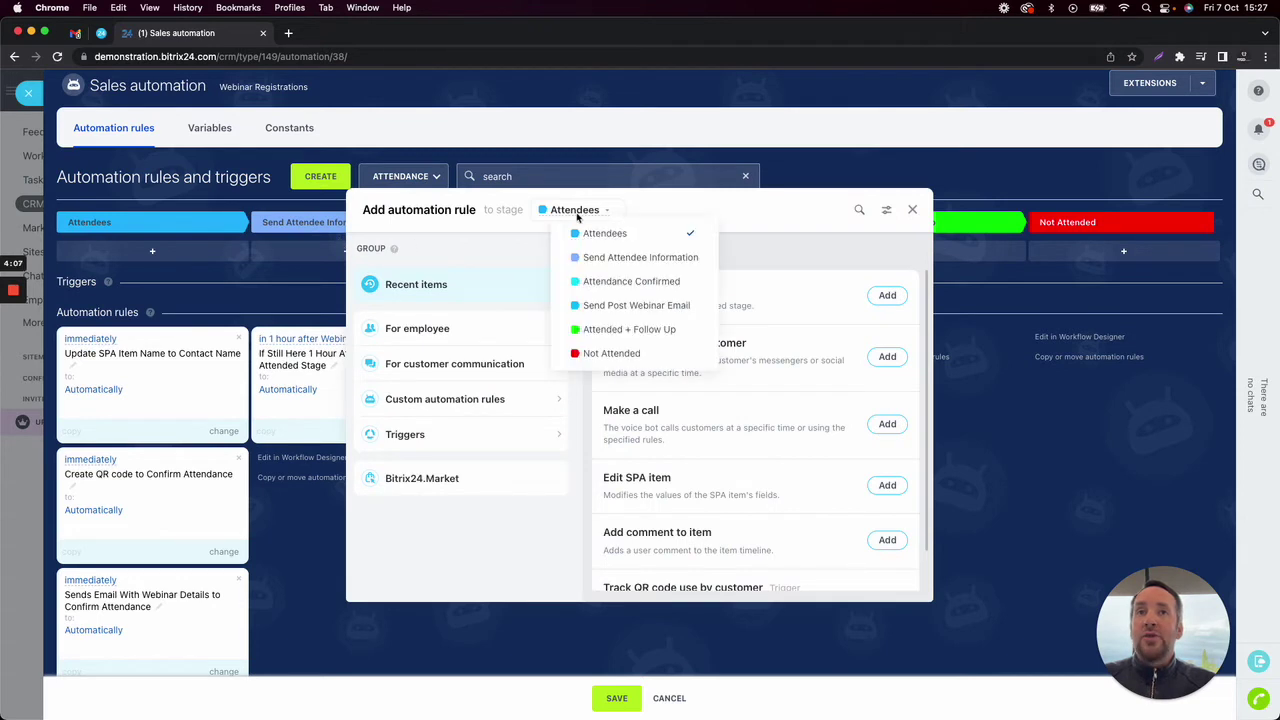
{"action": "left_click", "coordinate": [614, 281]}
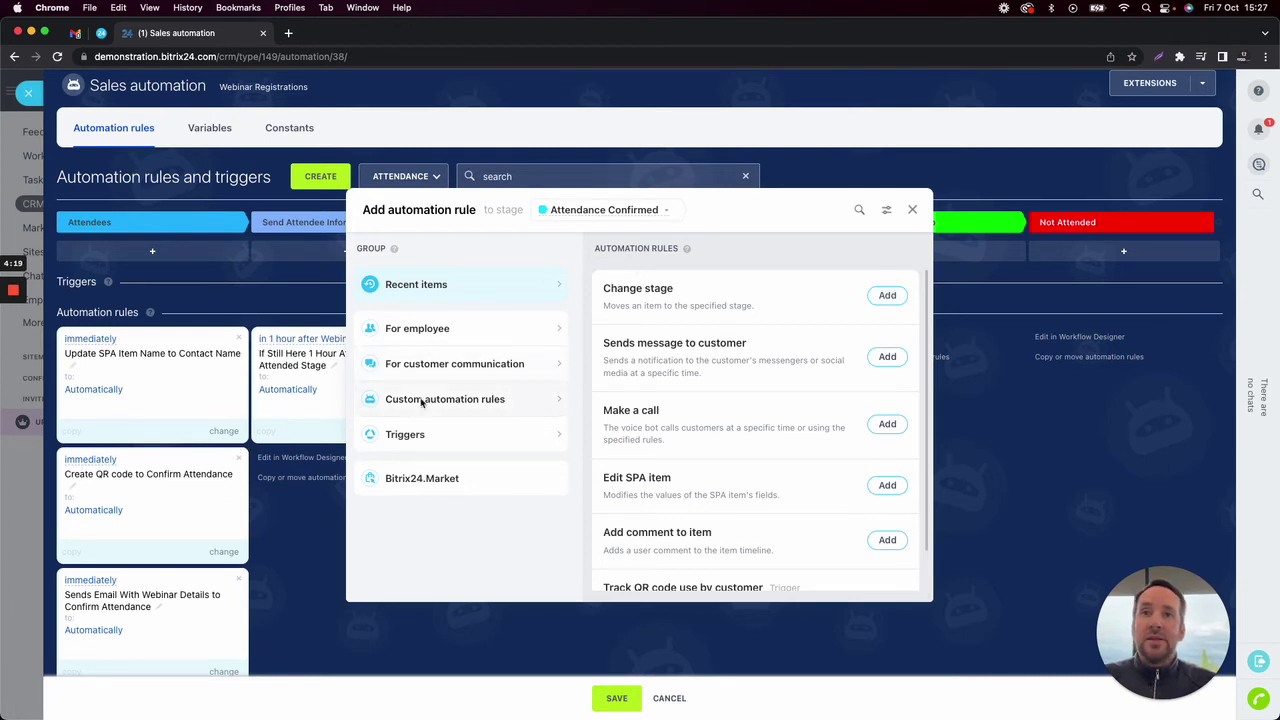
{"action": "left_click", "coordinate": [419, 438]}
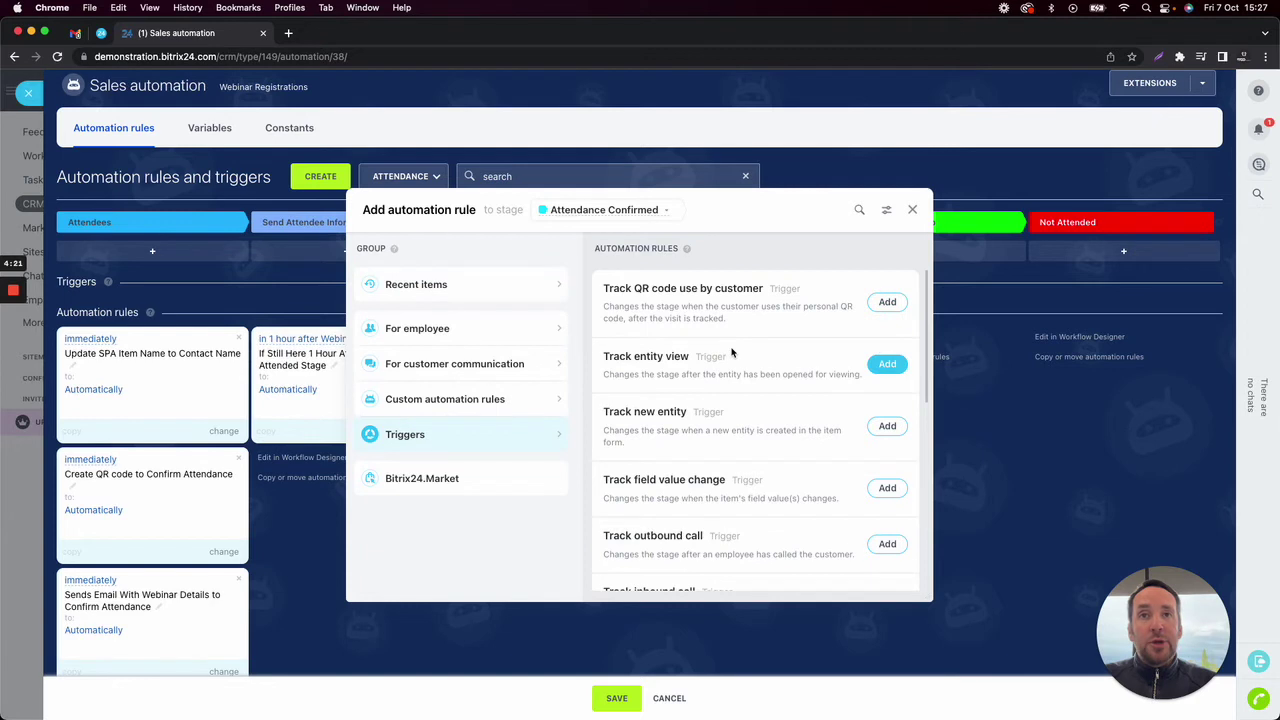
{"action": "left_click", "coordinate": [889, 303]}
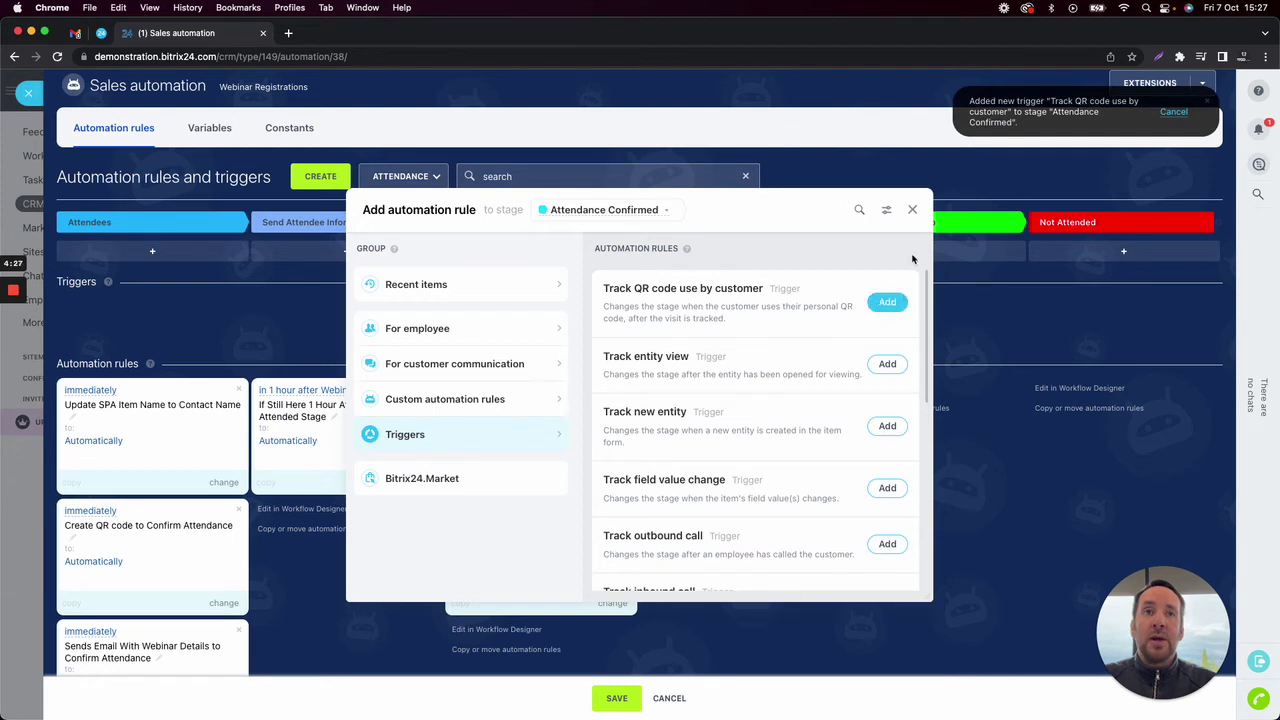
{"action": "left_click", "coordinate": [912, 209]}
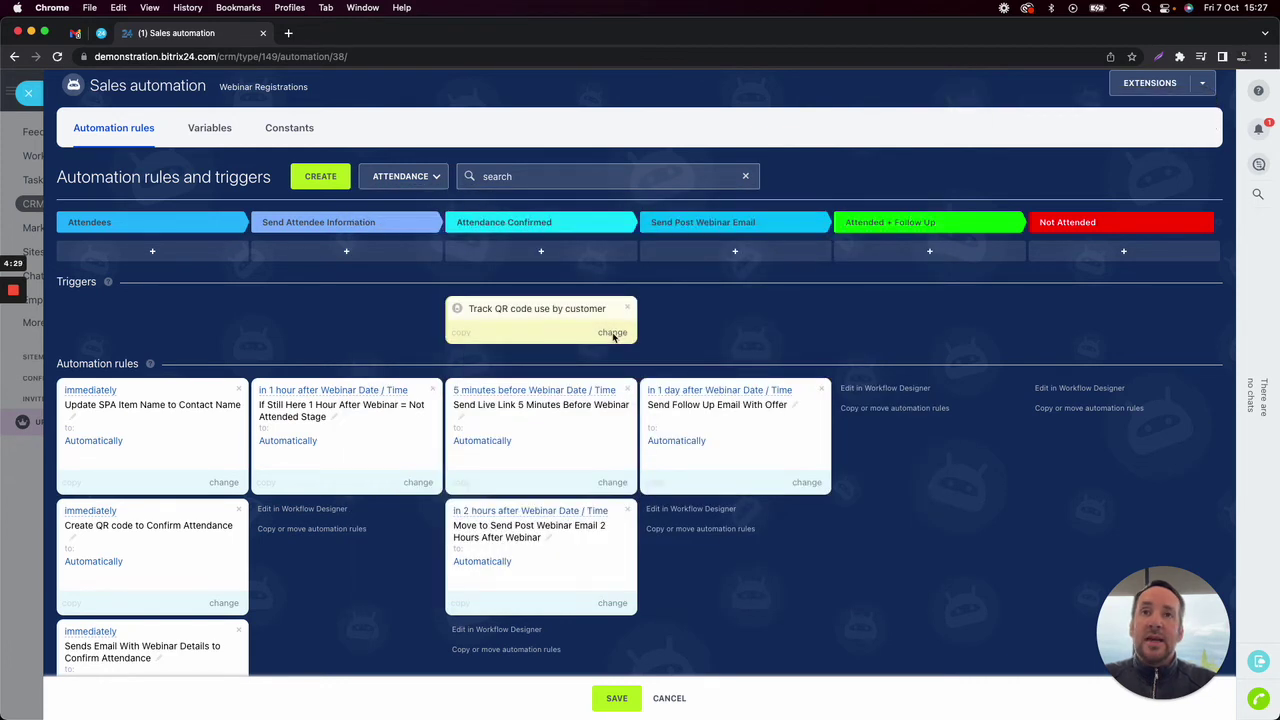
- Set the QR trigger's Select ID to Webinar Confirmation, then save the trigger and rules board
{"action": "left_click", "coordinate": [613, 333]}
{"action": "left_click", "coordinate": [541, 389]}
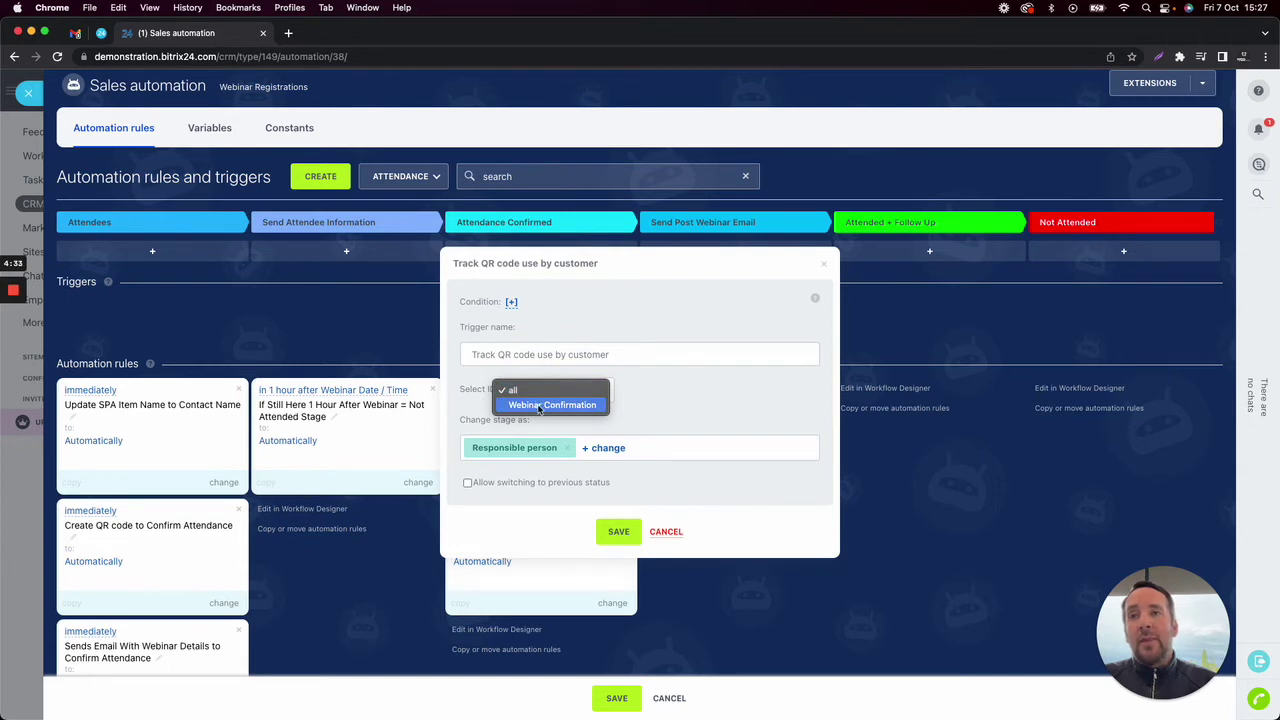
{"action": "left_click", "coordinate": [540, 405]}
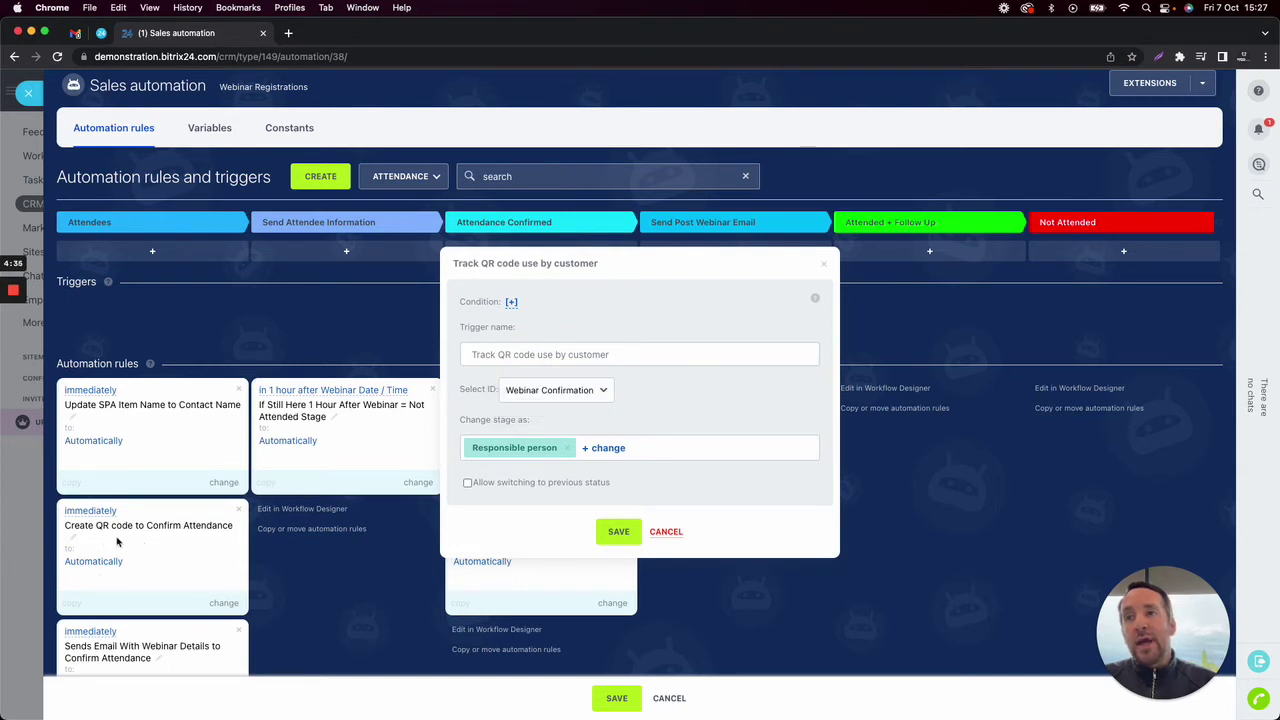
{"action": "left_click", "coordinate": [618, 531]}
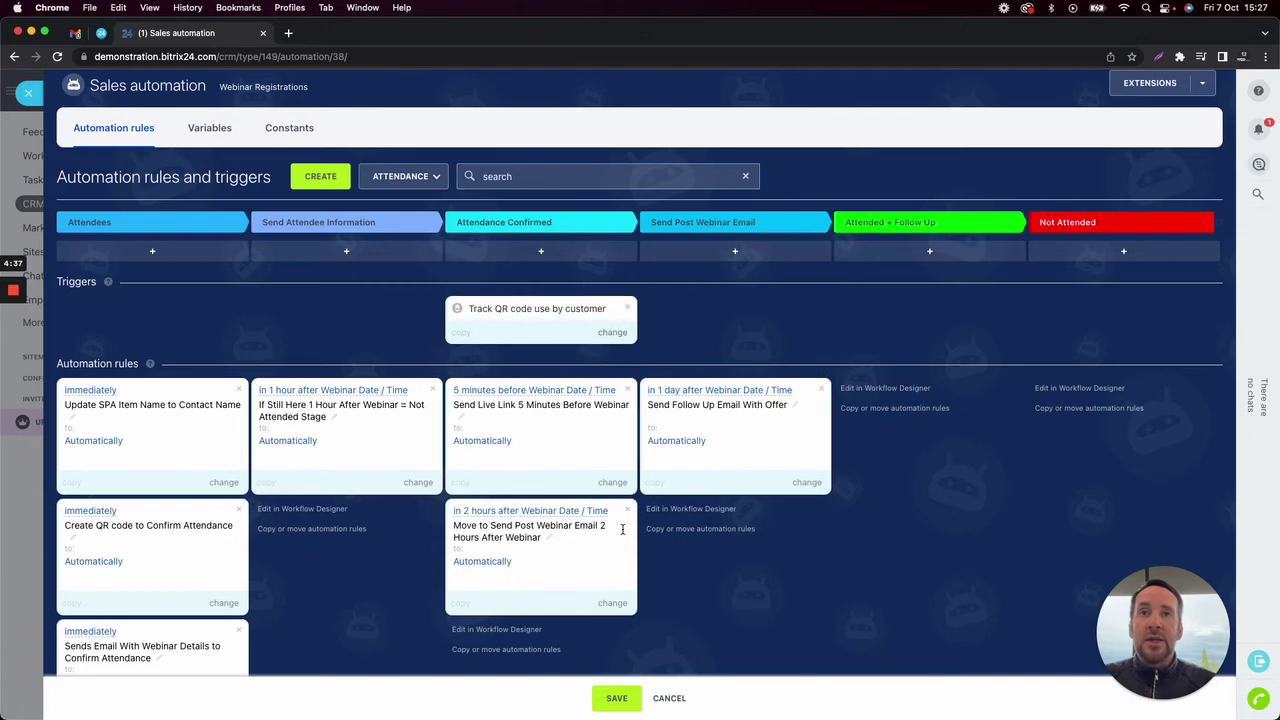
{"action": "left_click", "coordinate": [617, 698]}
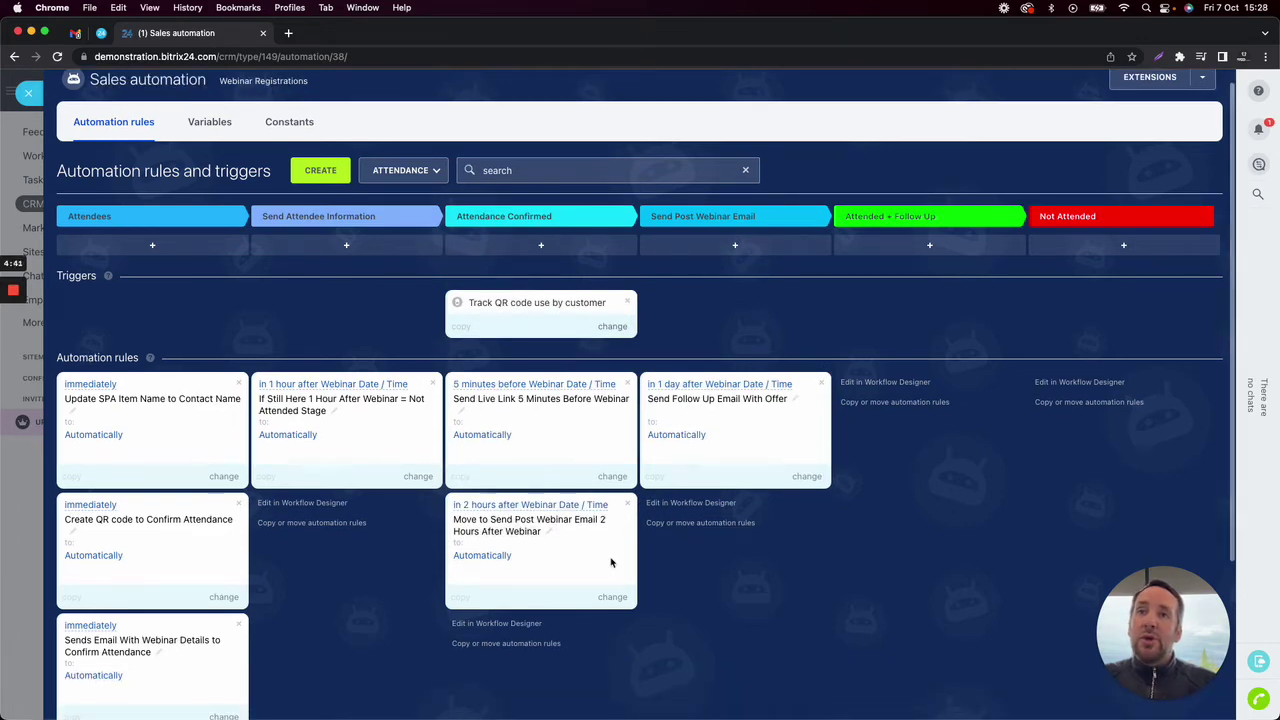
- Close the Sales automation slider to return to the empty Webinar Registrations kanban
{"action": "scroll", "coordinate": [612, 563], "scroll_direction": "down", "scroll_amount": 1}
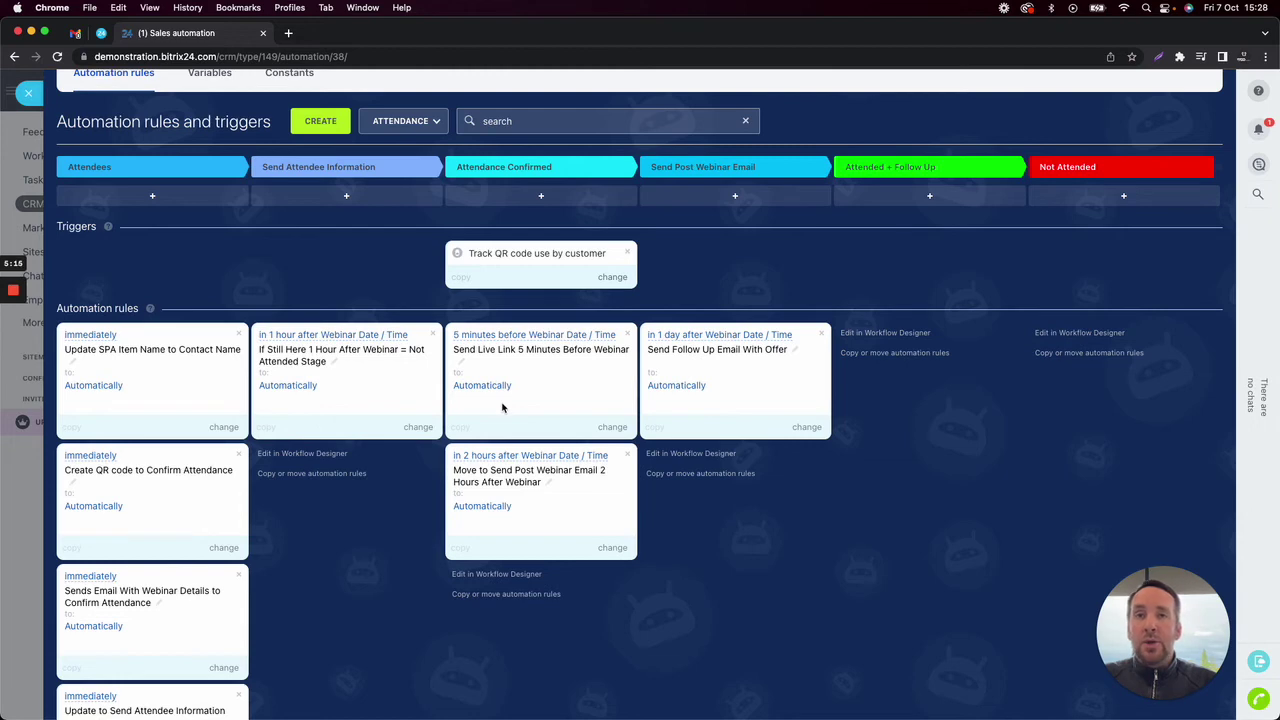
{"action": "left_click", "coordinate": [28, 92]}
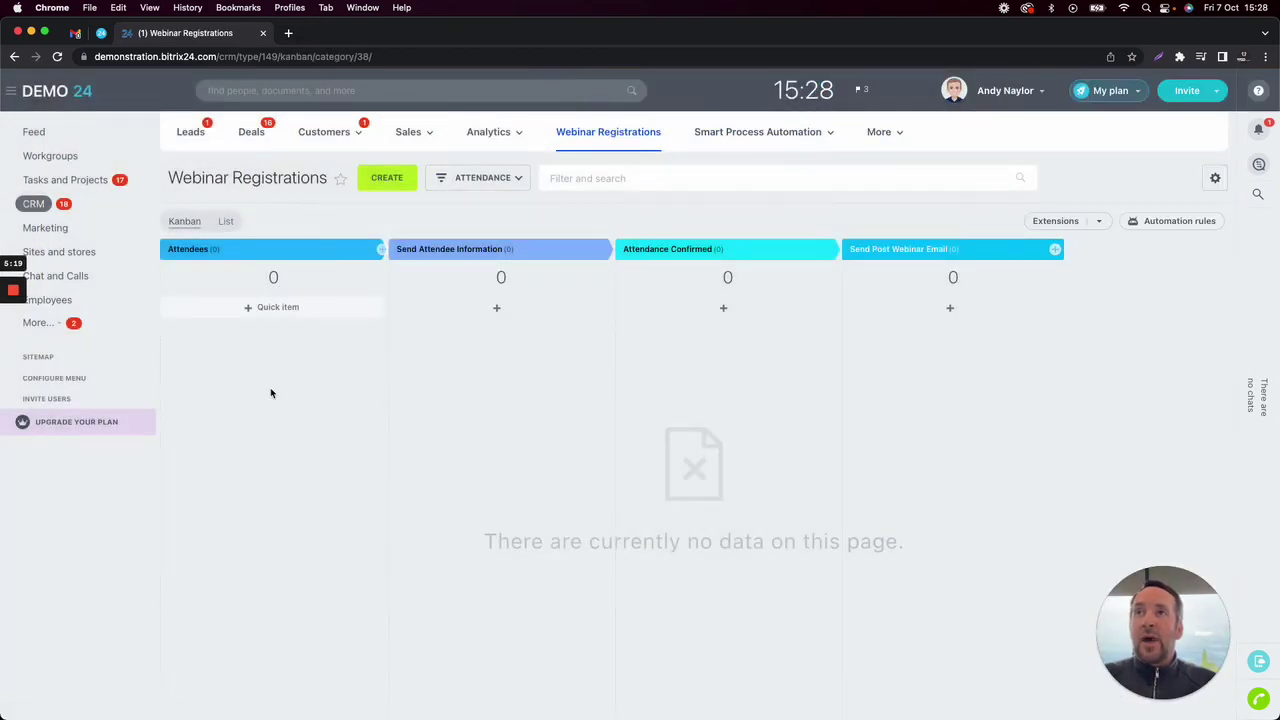
- Advance the slides to Demo: Webinar Attendance and switch back to the Bitrix24 browser
{"action": "key", "text": "ctrl+Left"}
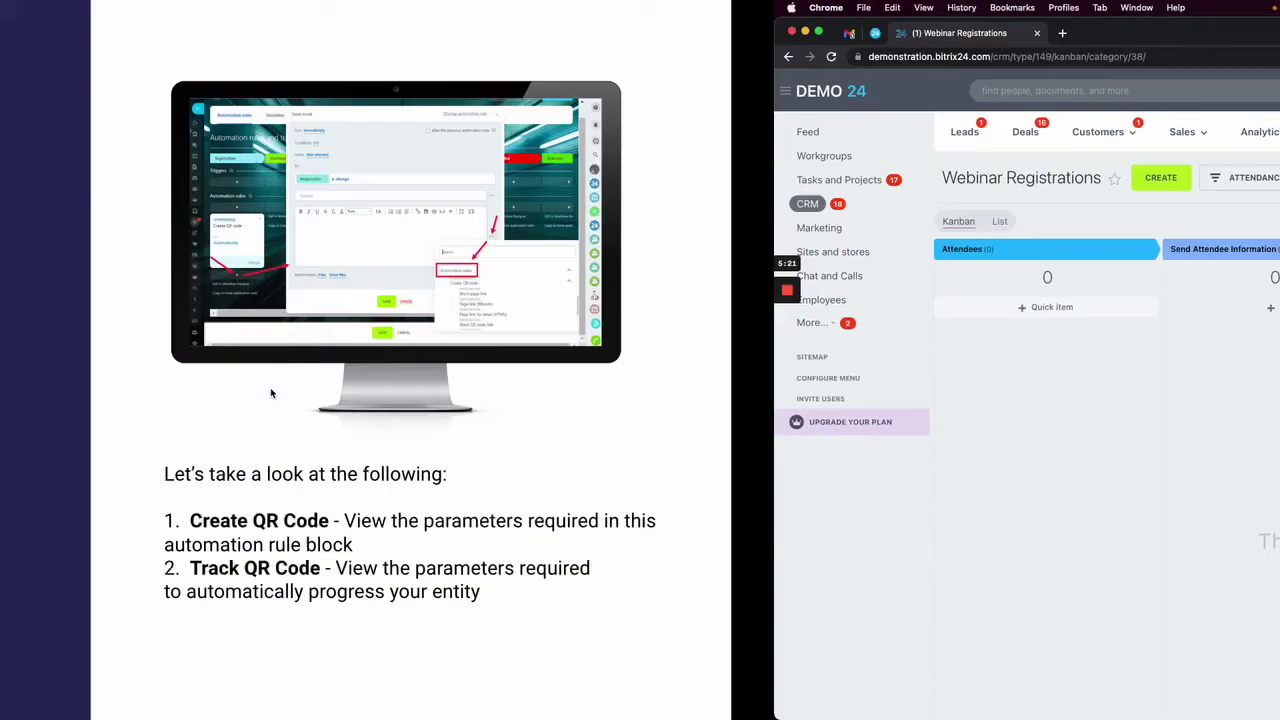
{"action": "key", "text": "Right"}
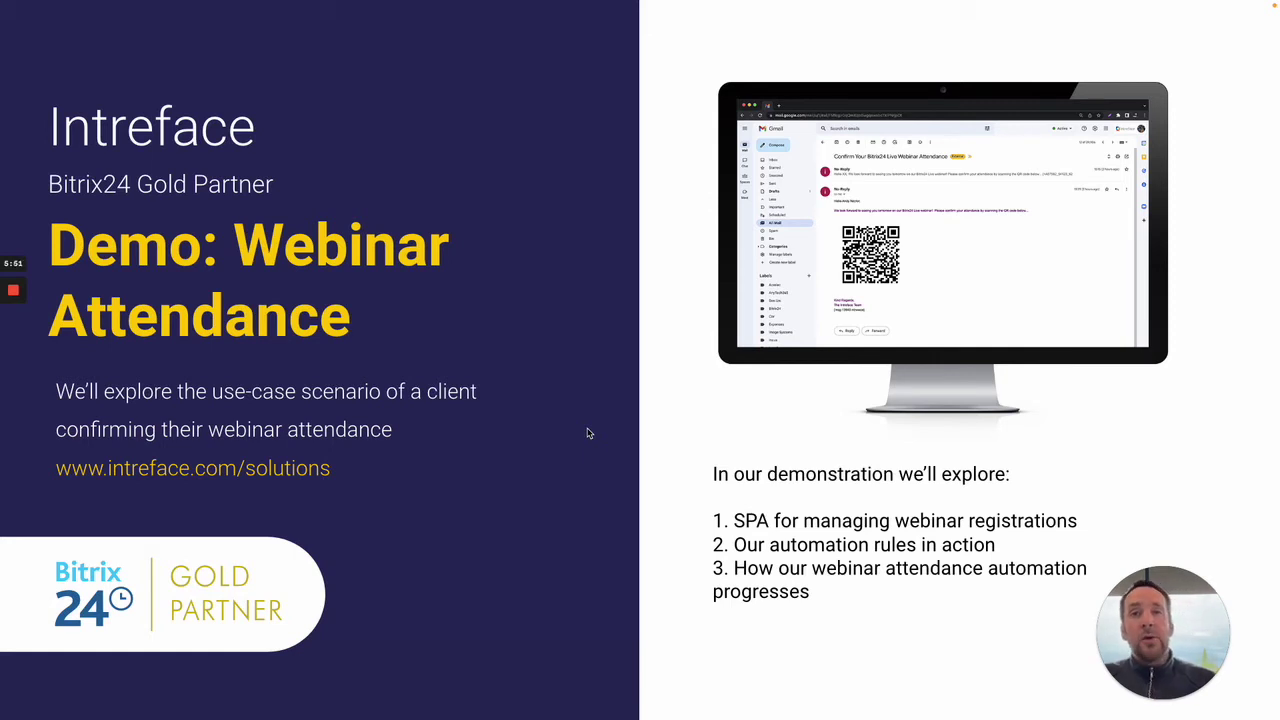
{"action": "key", "text": "ctrl+Right"}
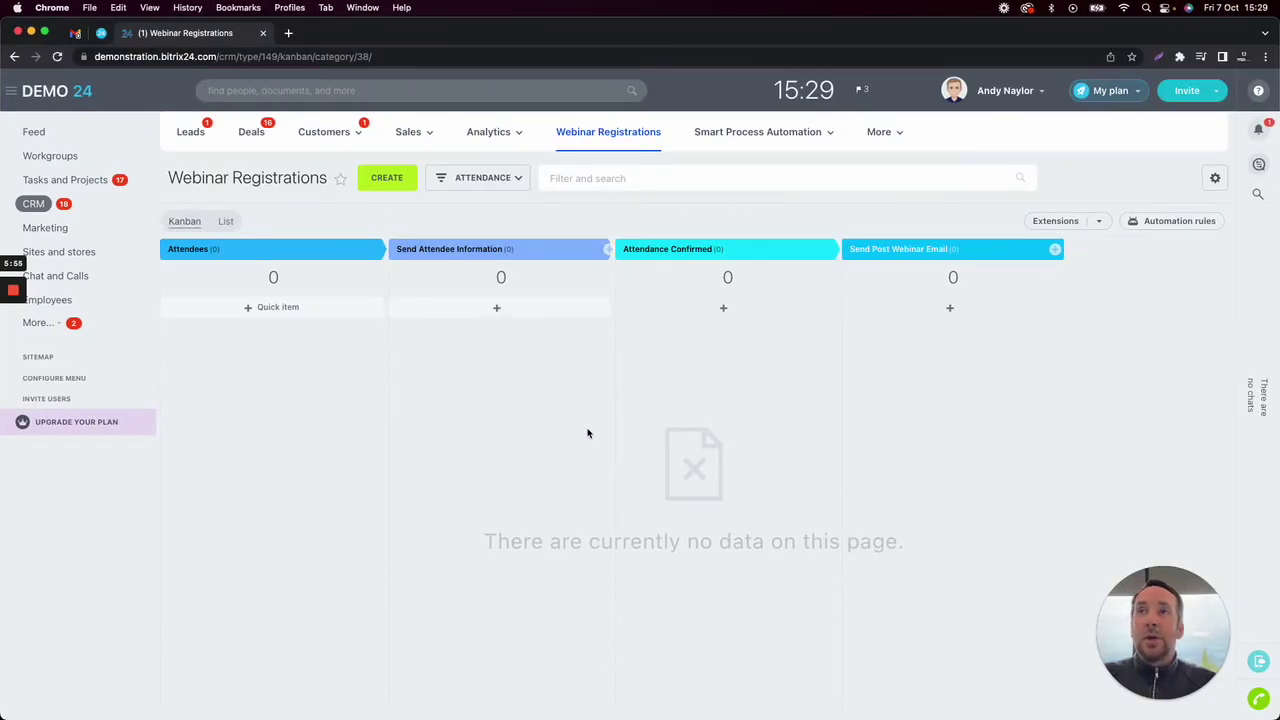
- Submit the webinar registration form, check the registrations board, then go to the Gmail inbox
{"action": "left_click", "coordinate": [101, 36]}
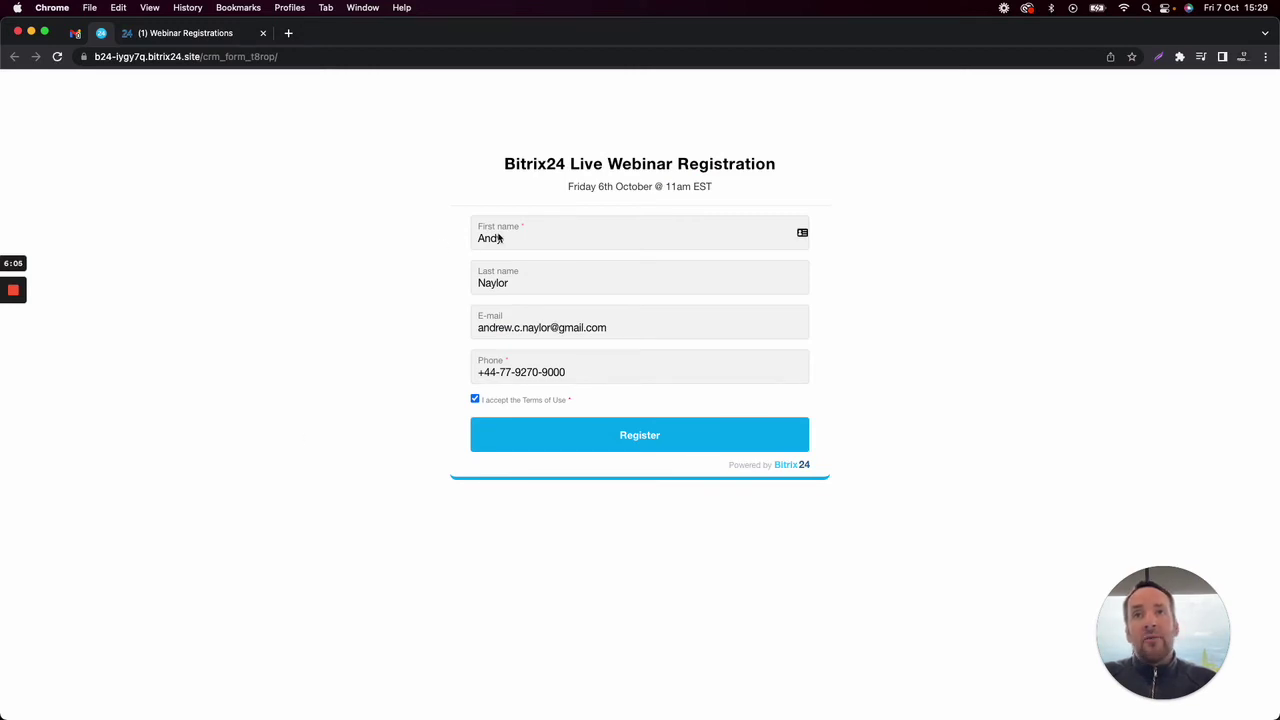
{"action": "left_click", "coordinate": [640, 441]}
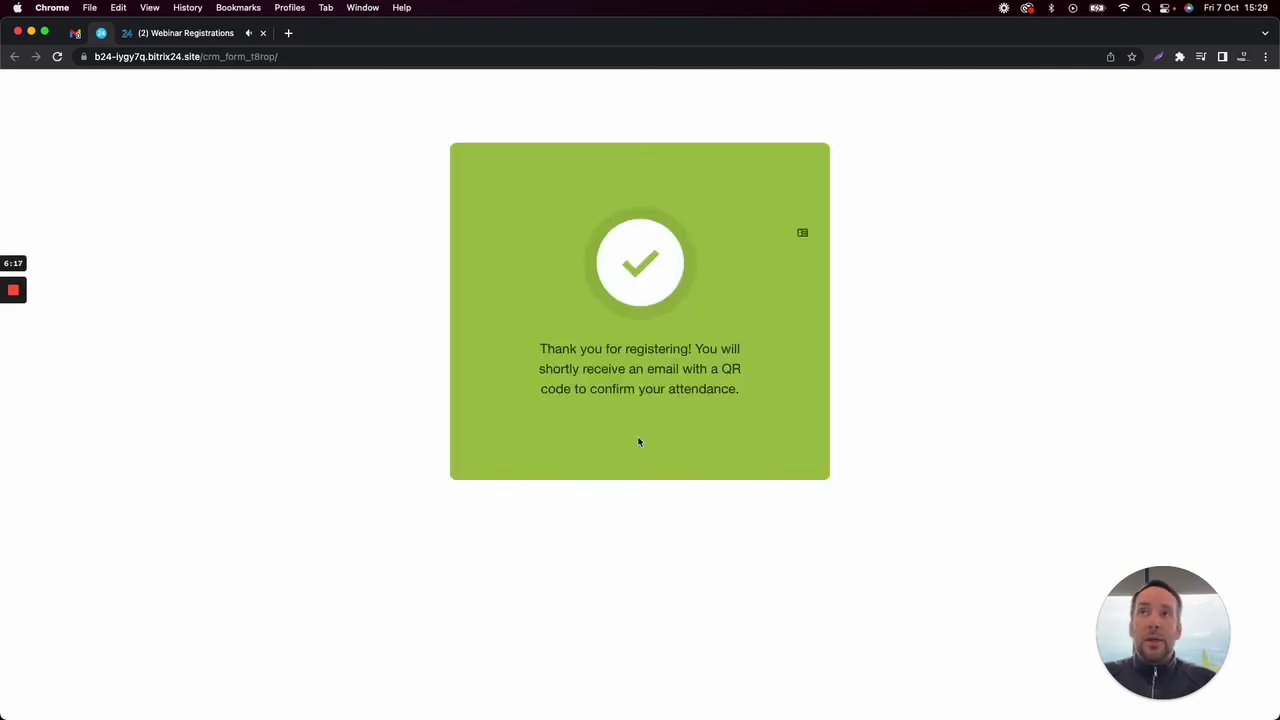
{"action": "key", "text": "ctrl+Tab"}
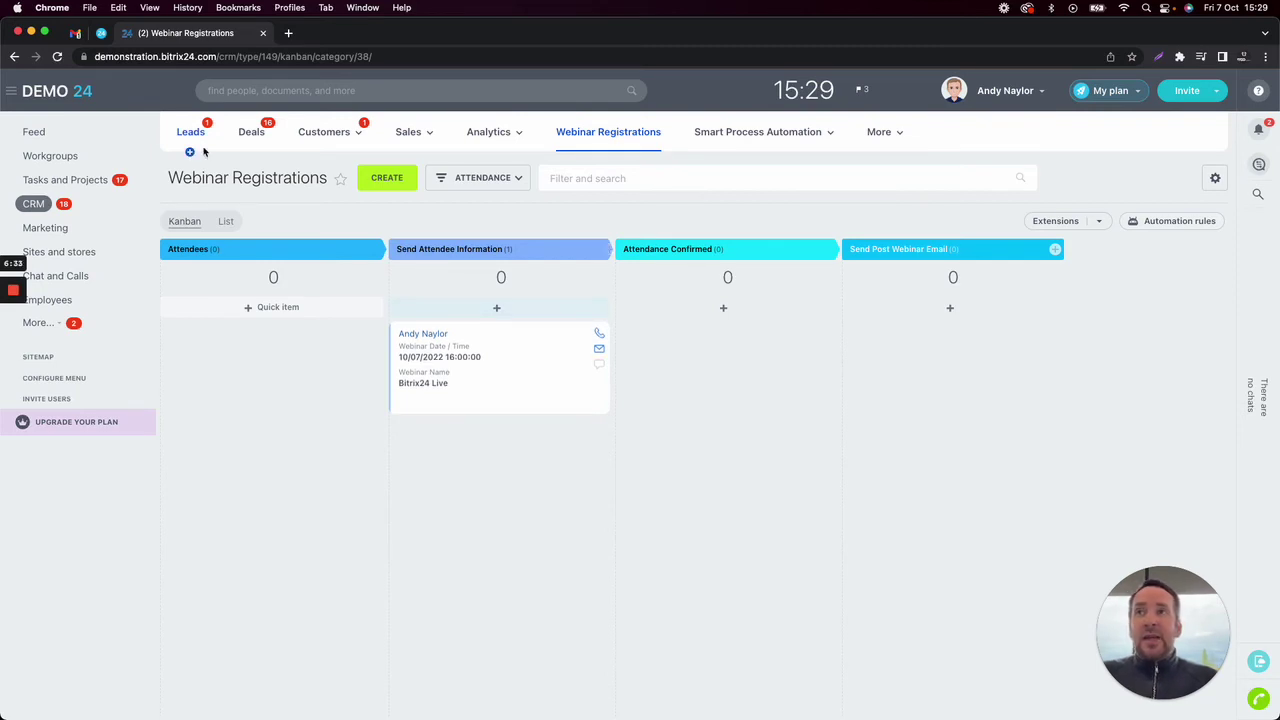
{"action": "left_click", "coordinate": [75, 34]}
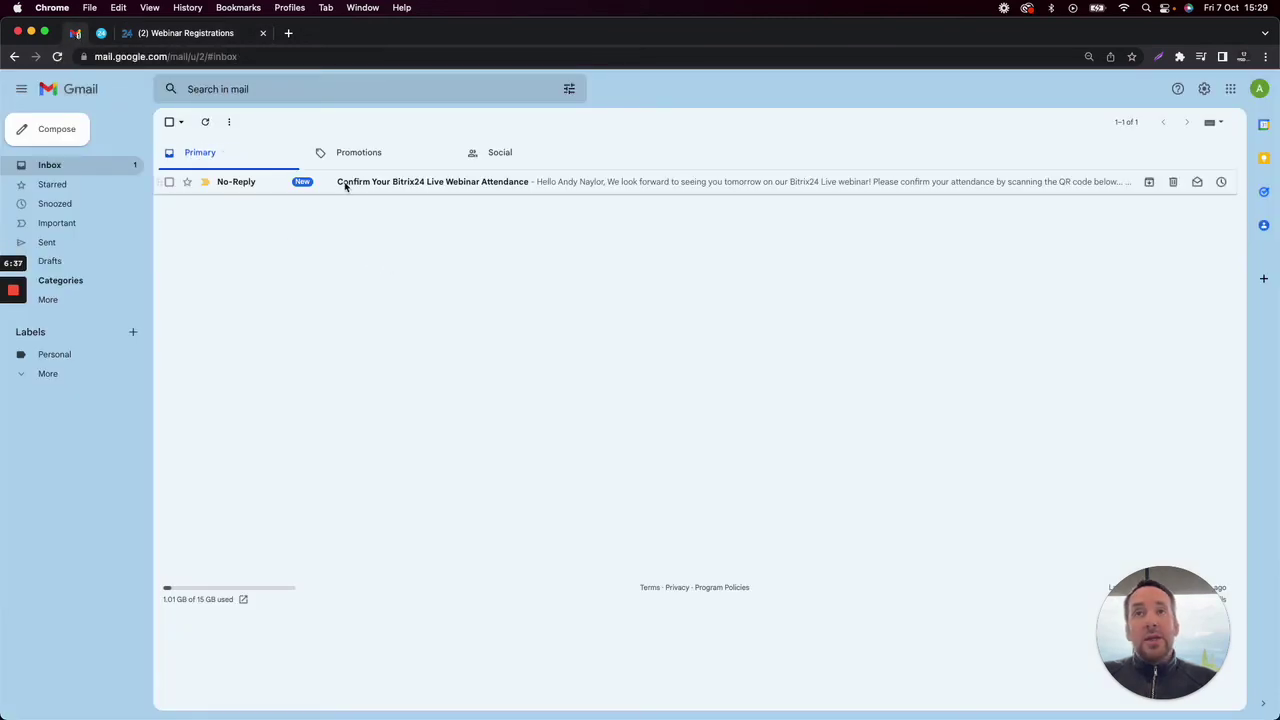
- Open the 'Confirm Your Bitrix24 Live Webinar Attendance' email and bring the phone mirror up to scan its QR code
{"action": "left_click", "coordinate": [468, 188]}
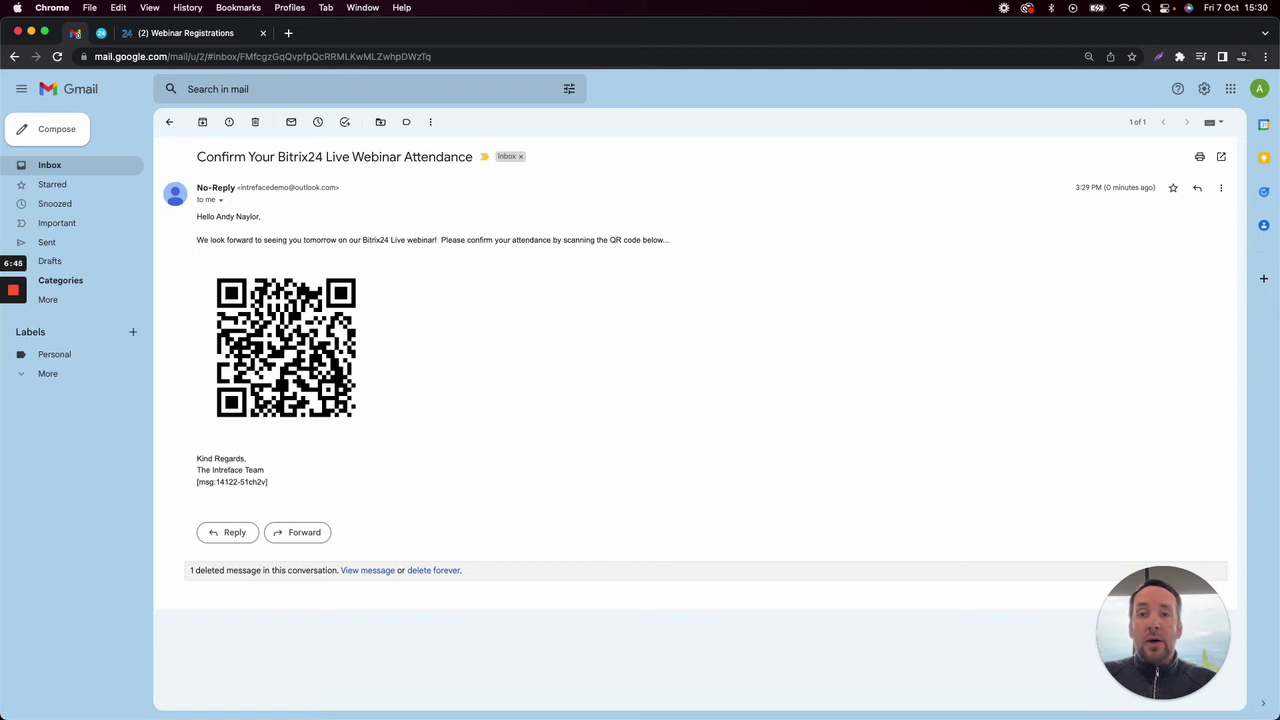
{"action": "left_click_drag", "start_coordinate": [590, 719], "coordinate": [752, 96]}
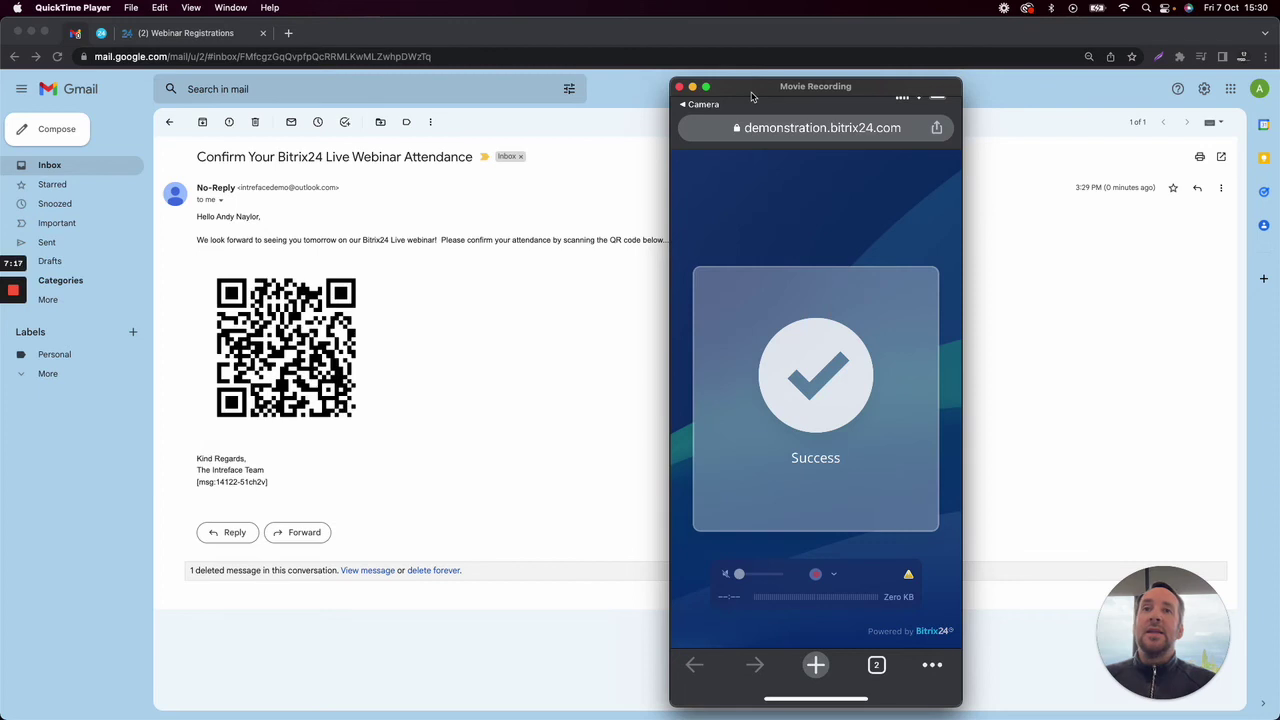
- Return to Chrome's Webinar Registrations board, where the Bitrix24 Live card sits in Attendance Confirmed
{"action": "left_click", "coordinate": [546, 289]}
{"action": "left_click", "coordinate": [228, 33]}
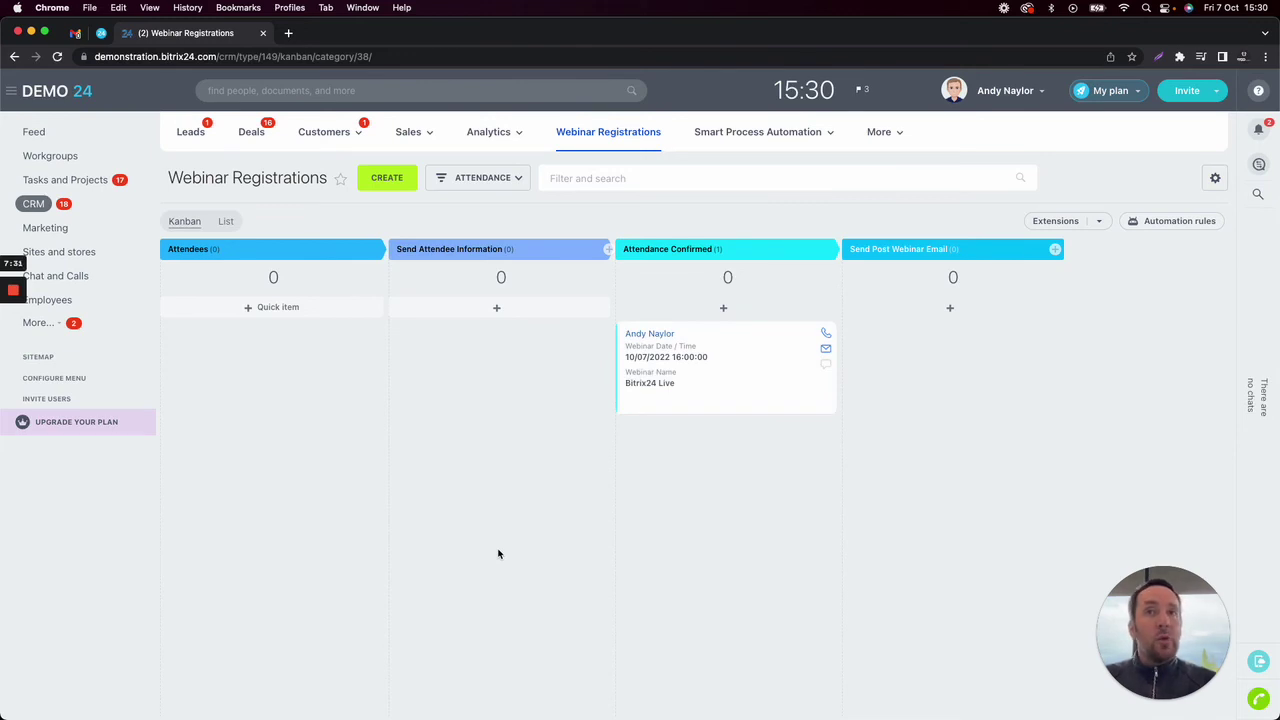
- Open the Bitrix24 Live attendee card in Attendance Confirmed and view its automation rules
{"action": "left_click", "coordinate": [754, 400]}
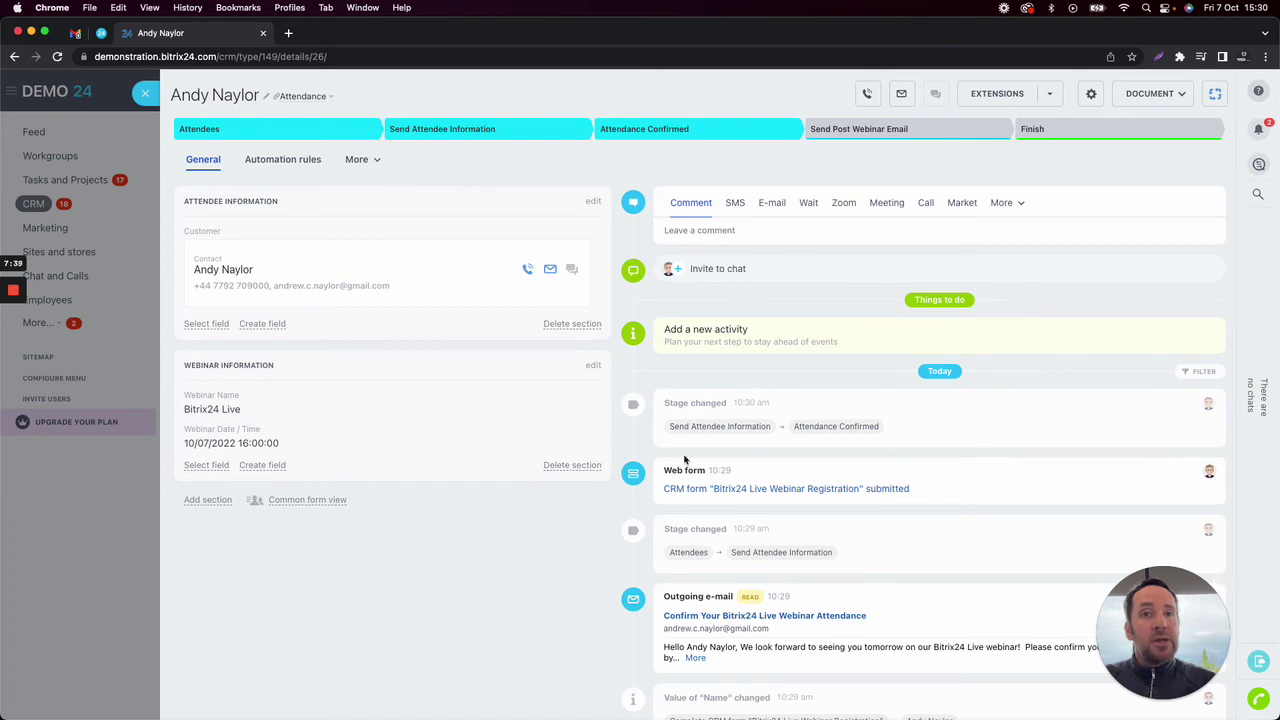
{"action": "scroll", "coordinate": [700, 604], "scroll_direction": "down", "scroll_amount": 2}
{"action": "scroll", "coordinate": [693, 604], "scroll_direction": "up", "scroll_amount": 1}
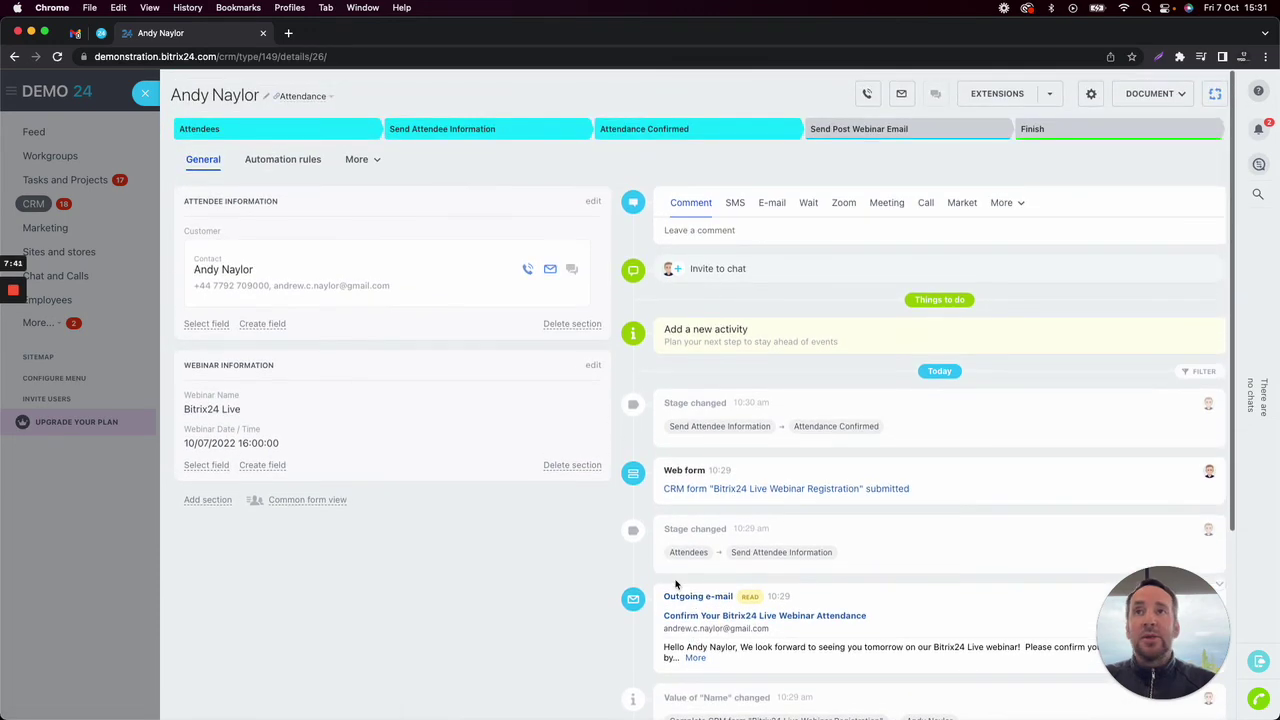
{"action": "left_click", "coordinate": [281, 163]}
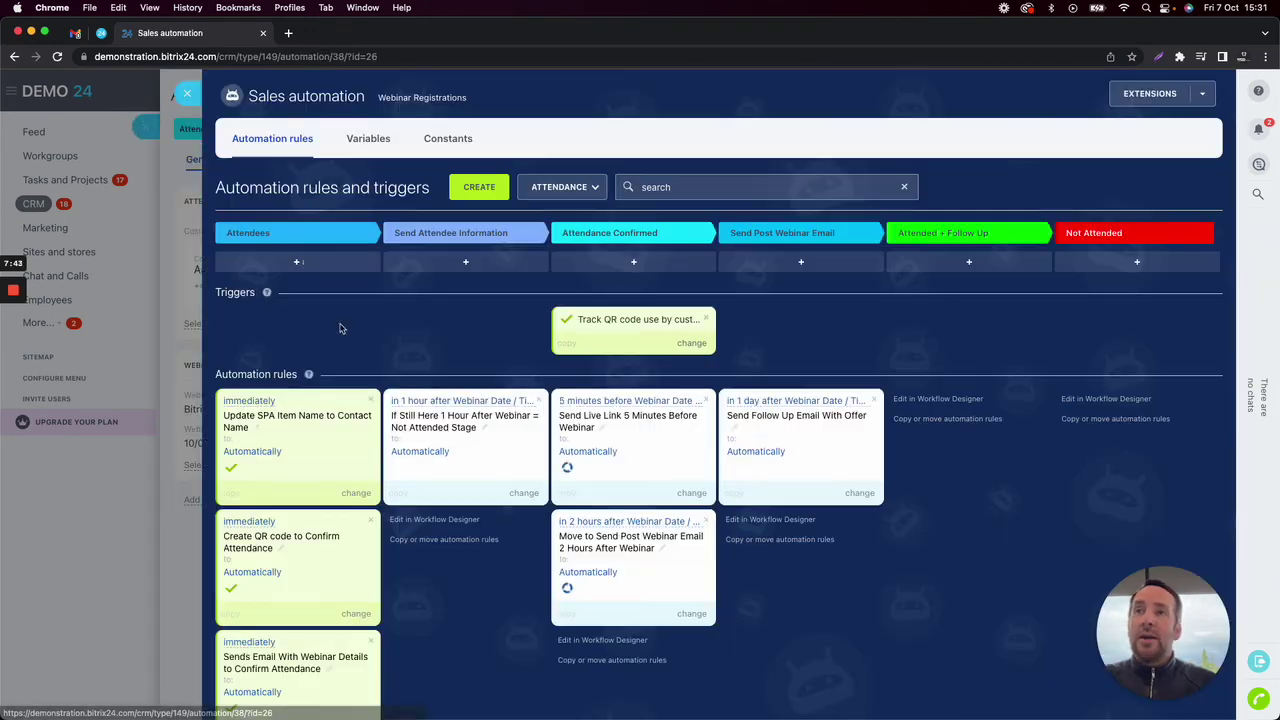
- Review the attendee's executed automation rules, then close the rules view and the attendee record
{"action": "scroll", "coordinate": [370, 362], "scroll_direction": "down", "scroll_amount": 1}
{"action": "scroll", "coordinate": [370, 362], "scroll_direction": "down", "scroll_amount": 2}
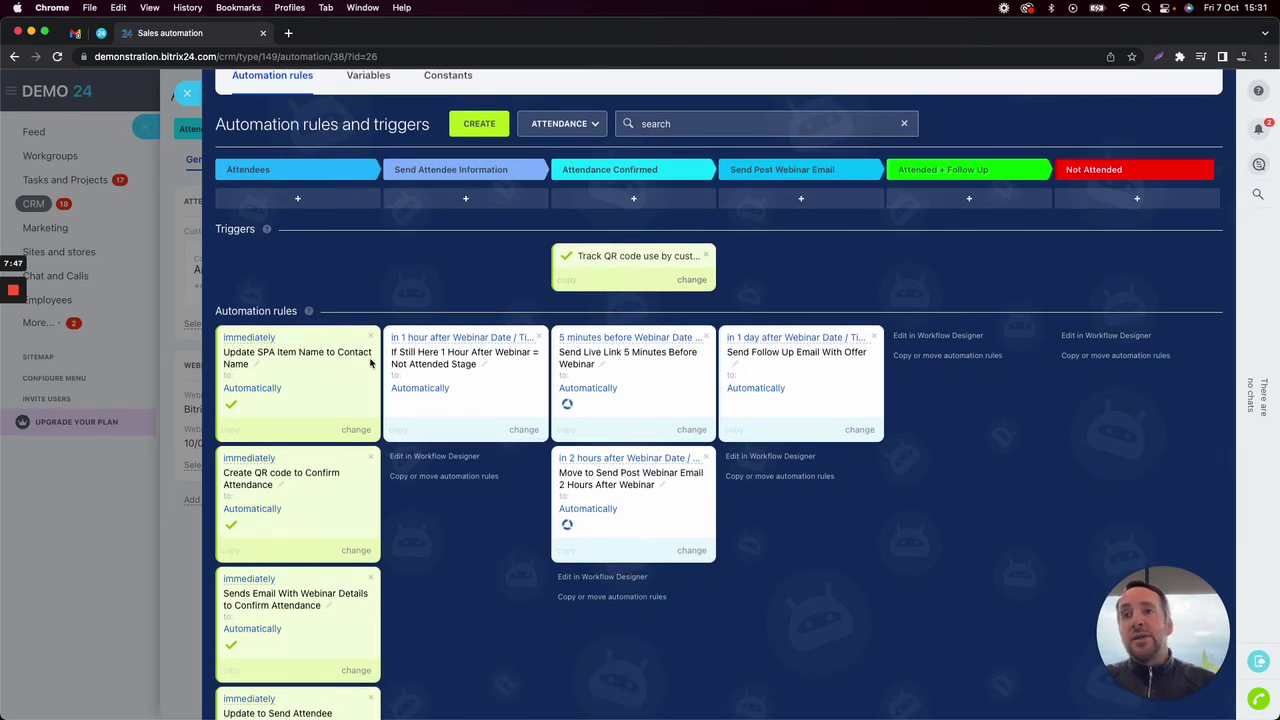
{"action": "scroll", "coordinate": [370, 362], "scroll_direction": "down", "scroll_amount": 3}
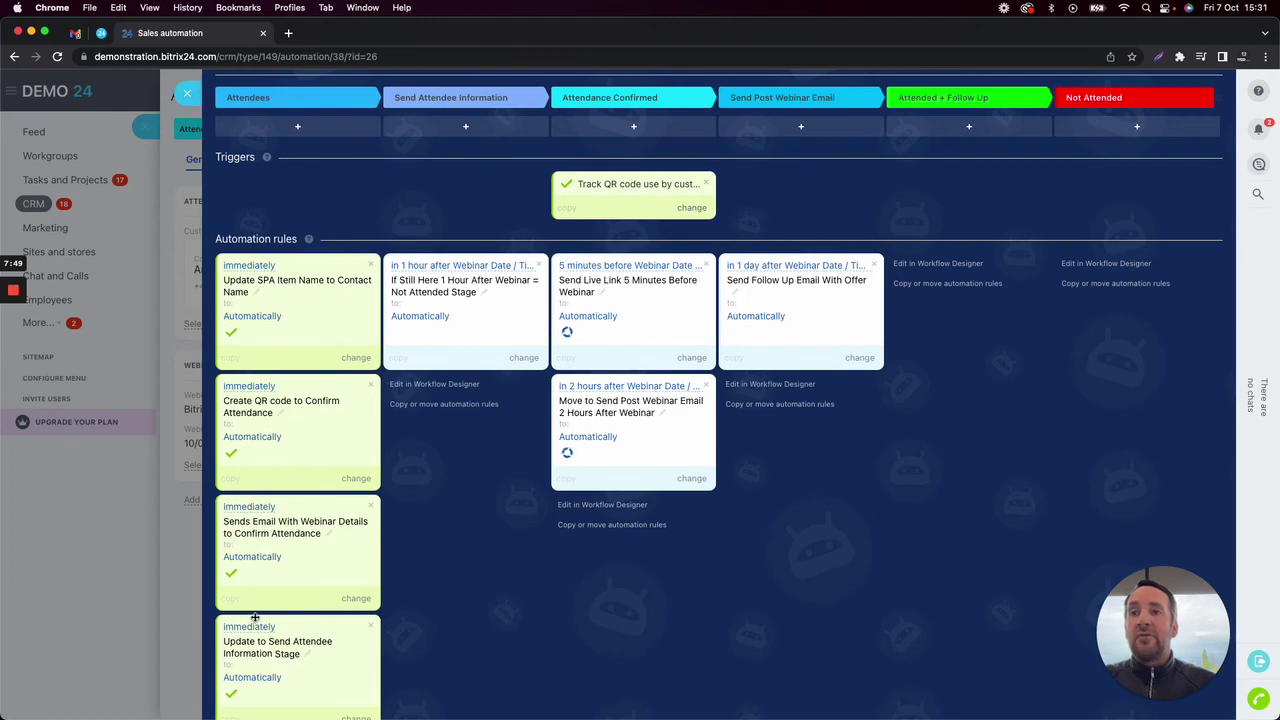
{"action": "scroll", "coordinate": [384, 537], "scroll_direction": "up", "scroll_amount": 3}
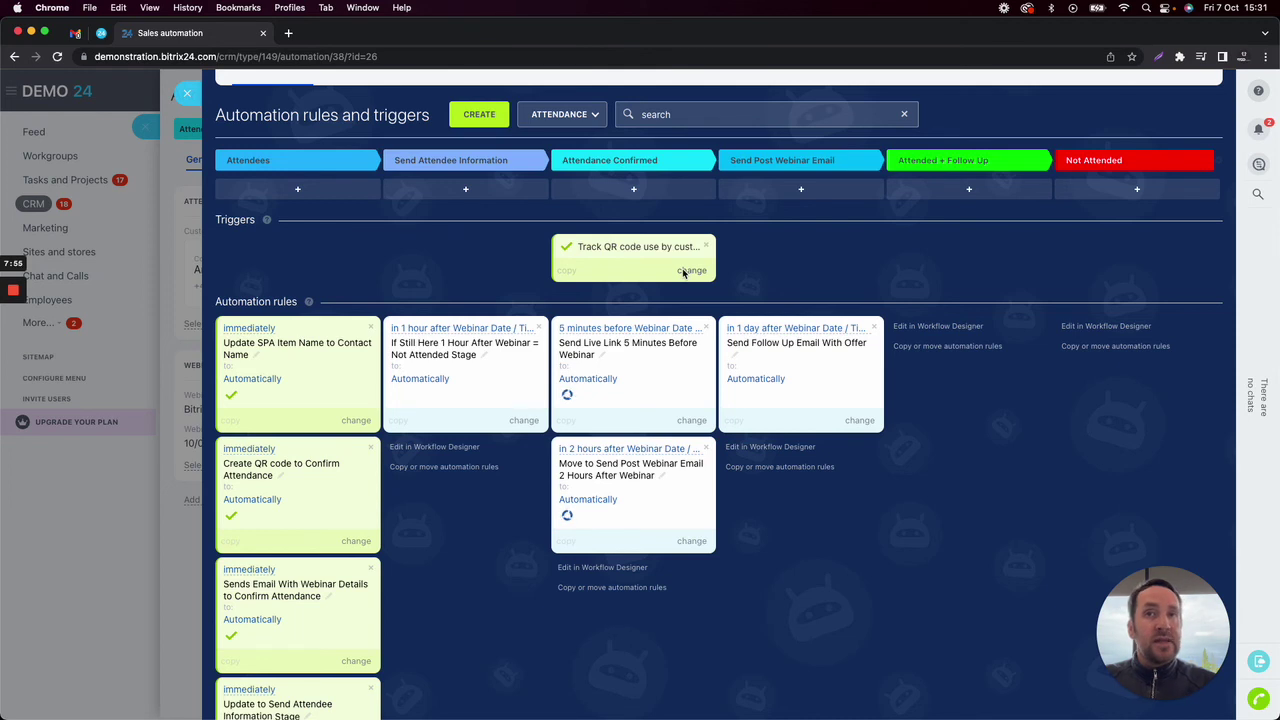
{"action": "scroll", "coordinate": [684, 272], "scroll_direction": "up", "scroll_amount": 1}
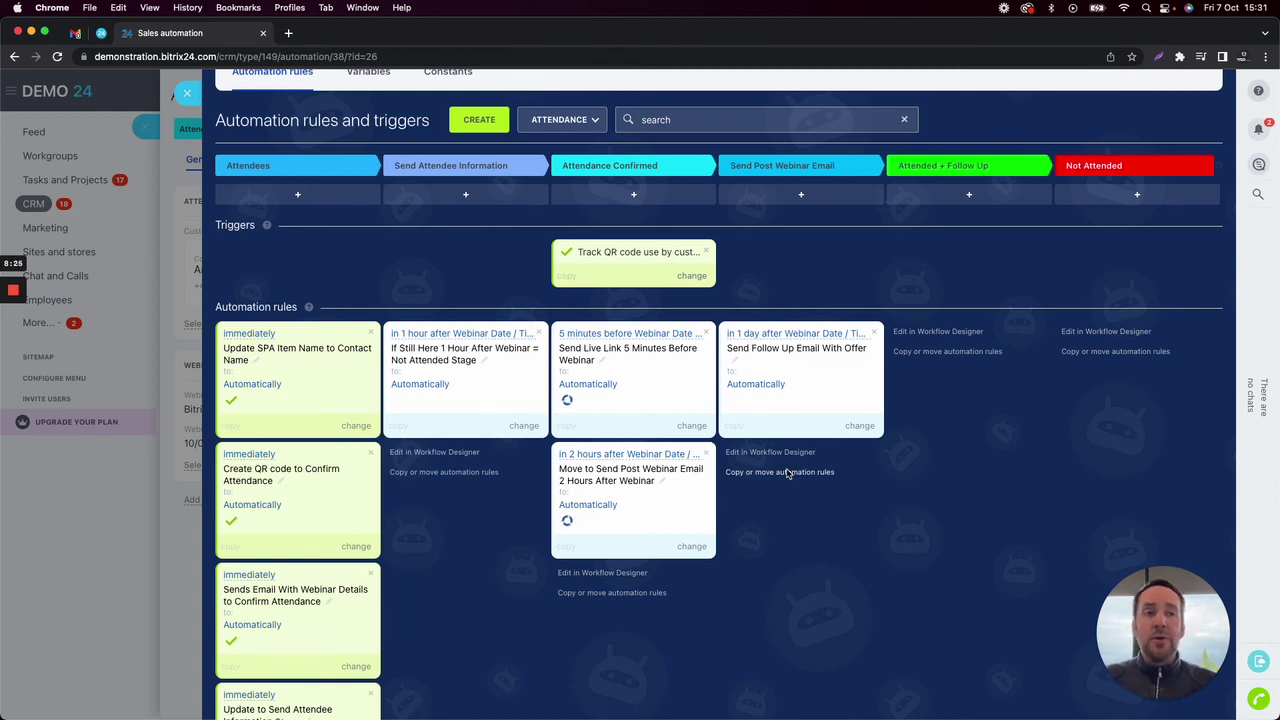
{"action": "left_click", "coordinate": [186, 92]}
{"action": "left_click", "coordinate": [145, 95]}
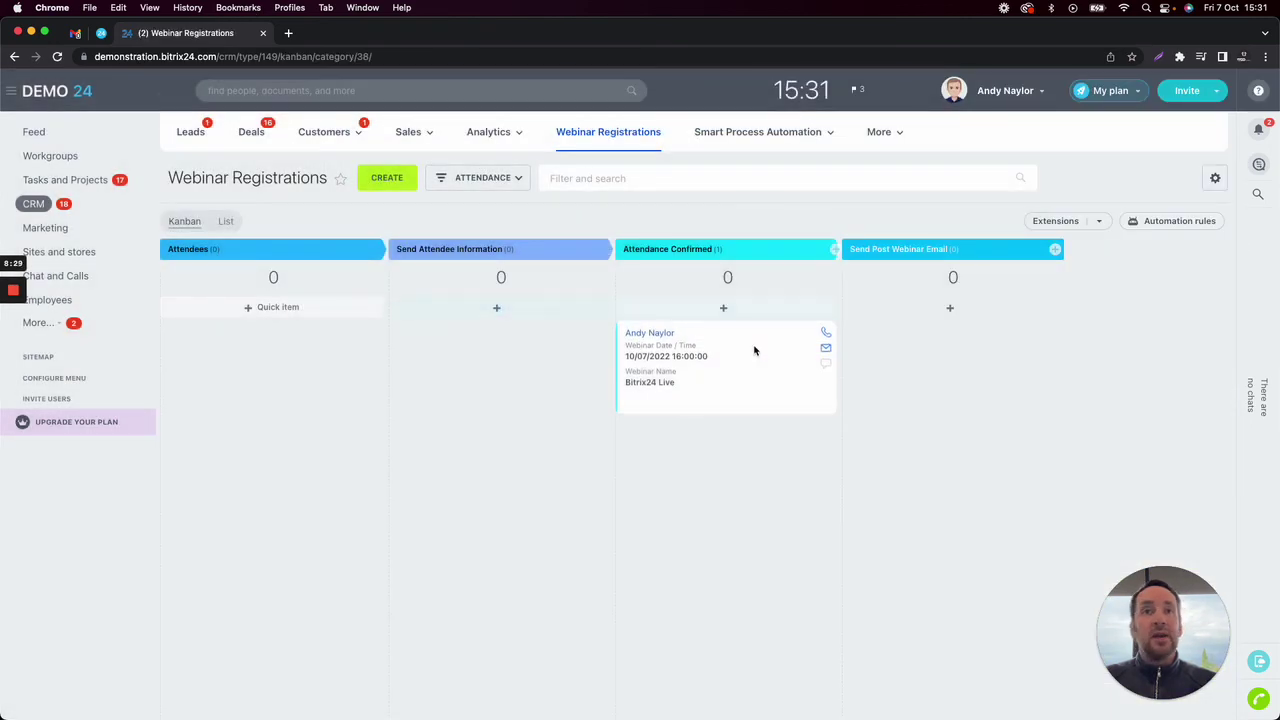